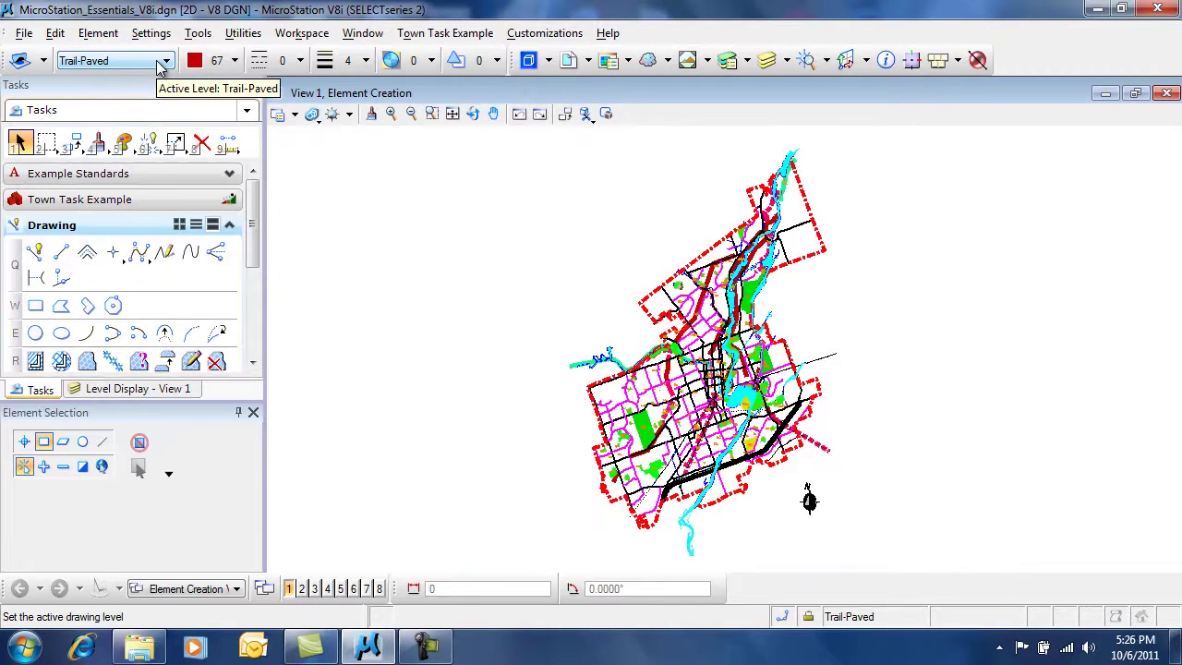
Make Collectors the active drawing level.
{"action": "left_click", "coordinate": [159, 64]}
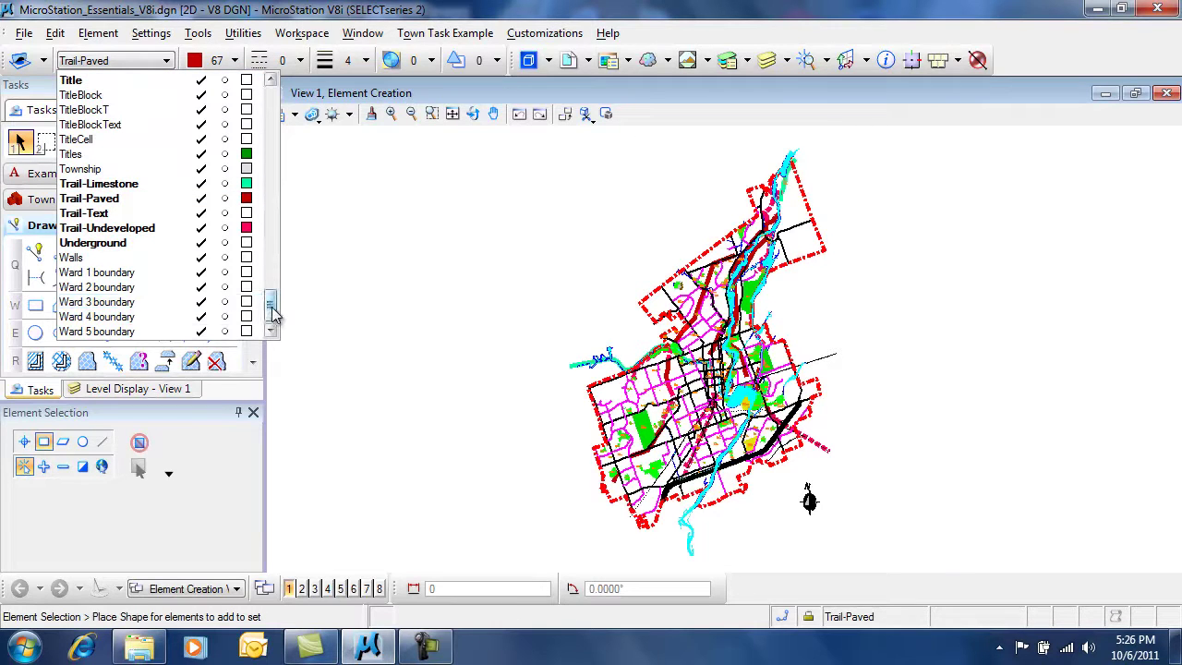
{"action": "left_click_drag", "start_coordinate": [273, 315], "coordinate": [274, 305]}
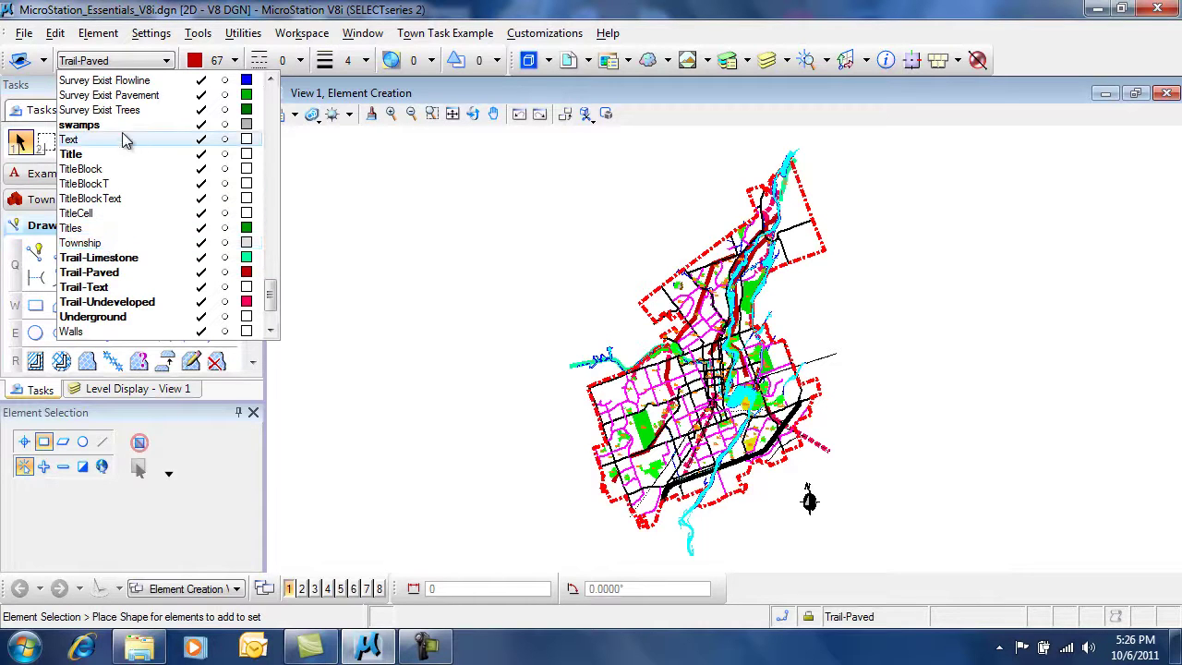
{"action": "left_click", "coordinate": [270, 164]}
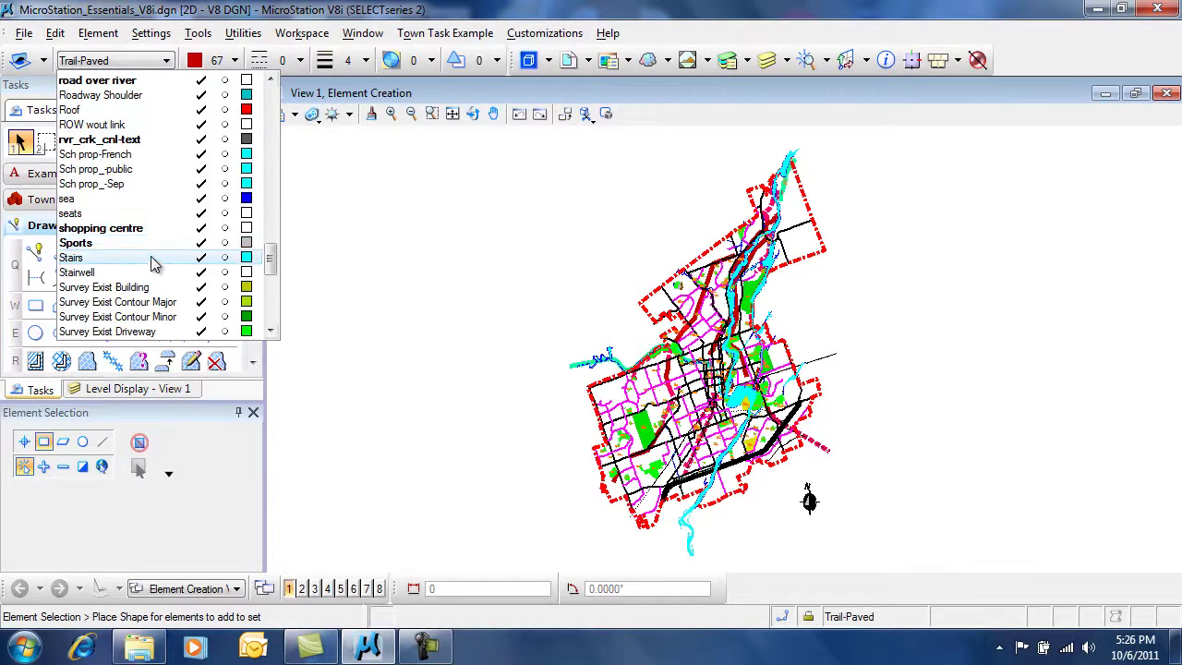
{"action": "left_click_drag", "start_coordinate": [271, 251], "coordinate": [275, 182]}
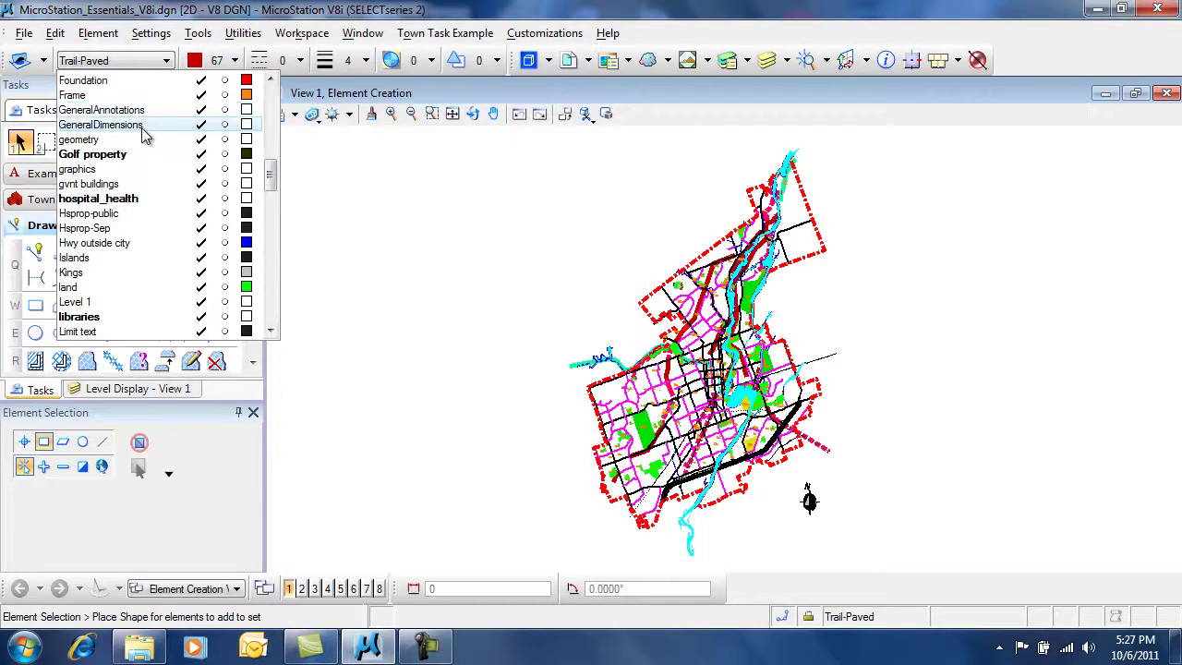
{"action": "left_click_drag", "start_coordinate": [272, 166], "coordinate": [274, 148]}
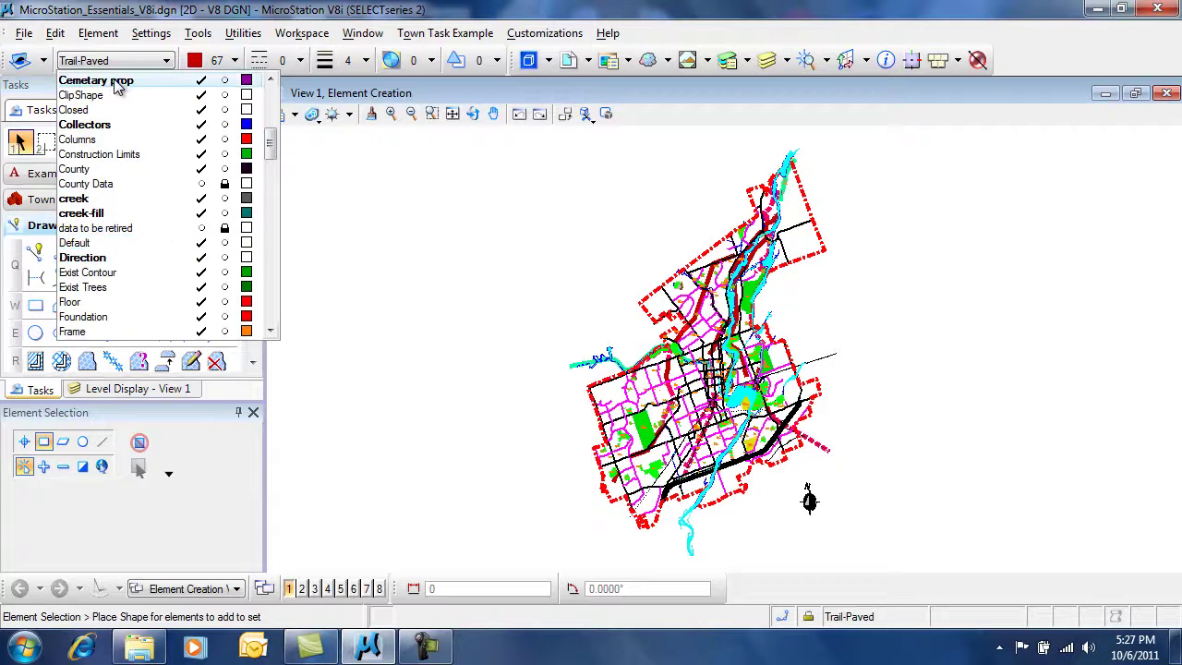
{"action": "left_click", "coordinate": [85, 124]}
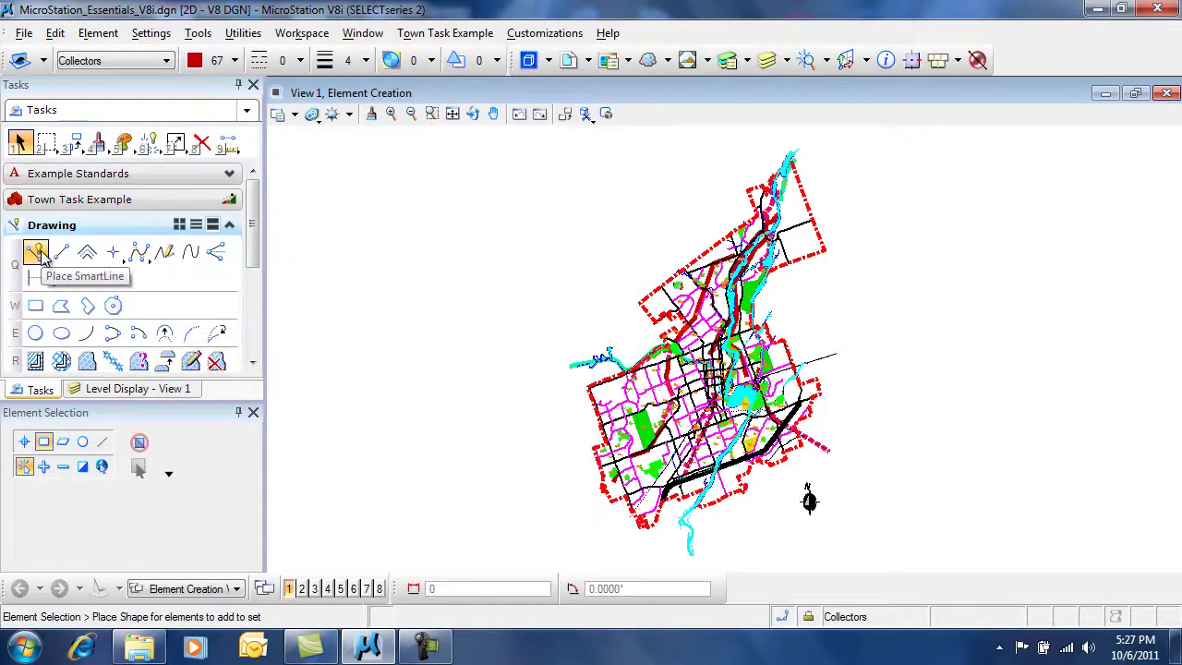
Place a V-shaped two-segment SmartLine on the Collectors level in the empty area northwest of the town map, and delete it.
{"action": "left_click", "coordinate": [37, 253]}
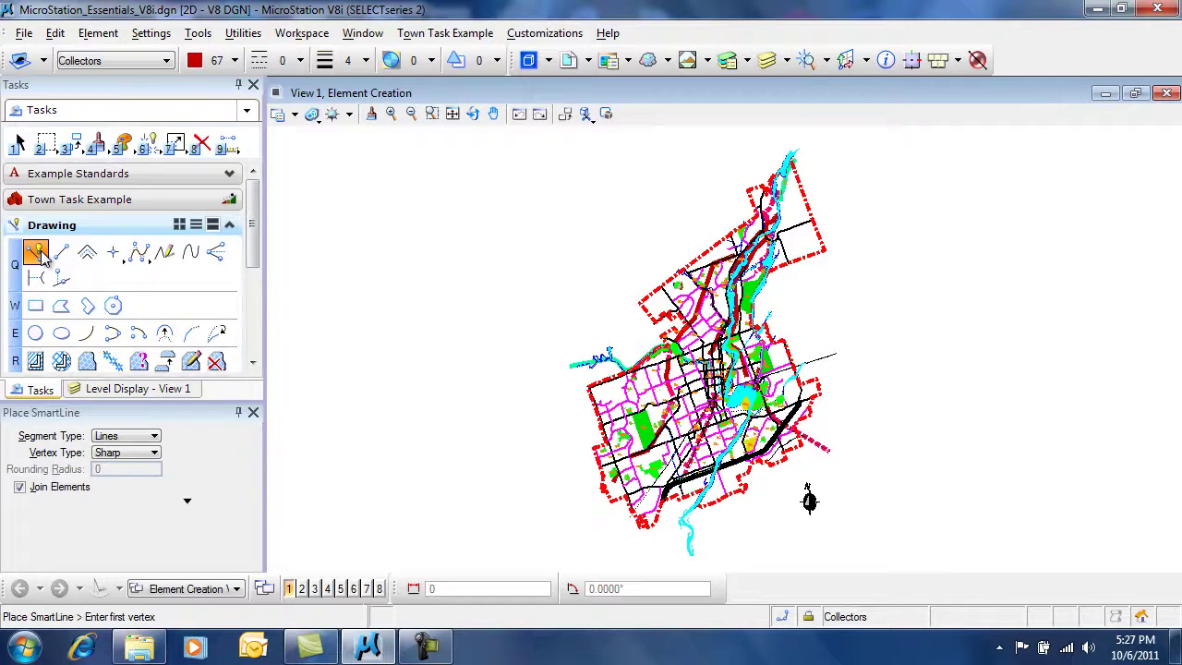
{"action": "left_click", "coordinate": [155, 63]}
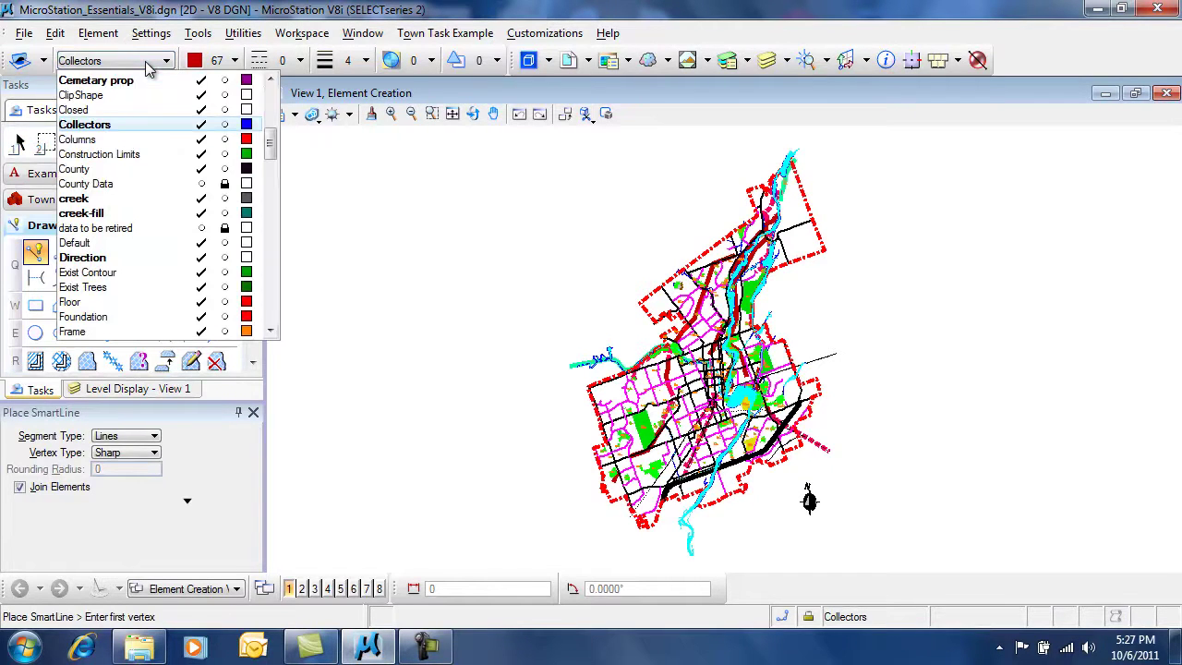
{"action": "left_click", "coordinate": [92, 126]}
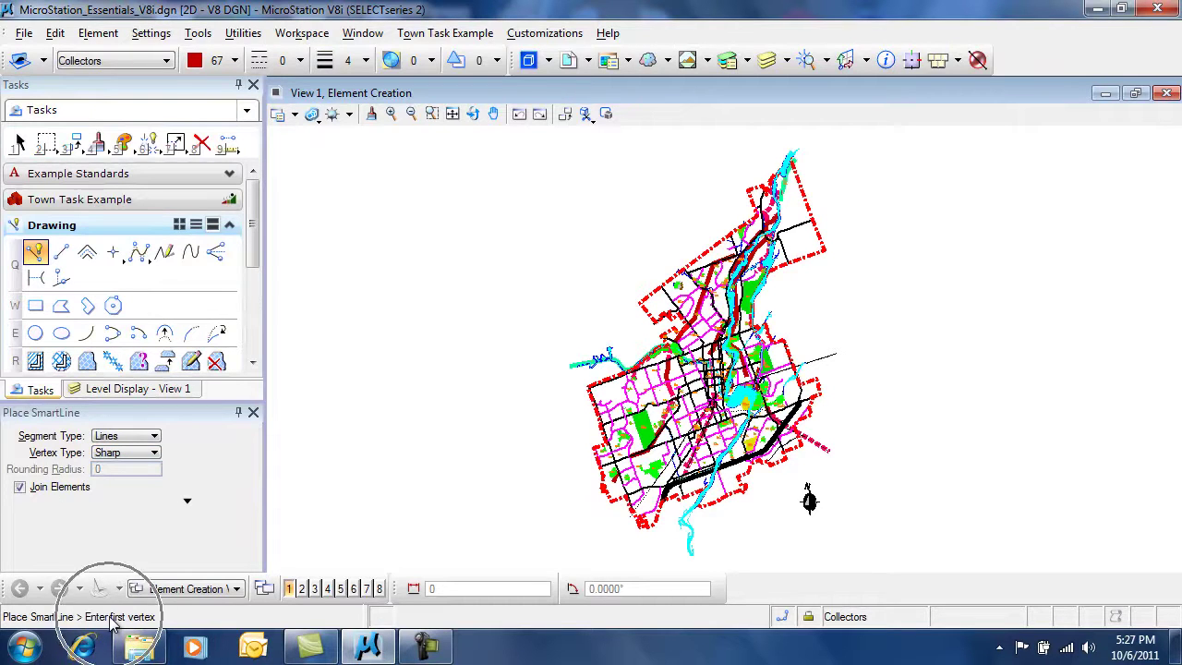
{"action": "scroll", "coordinate": [614, 274], "scroll_direction": "up", "scroll_amount": 3}
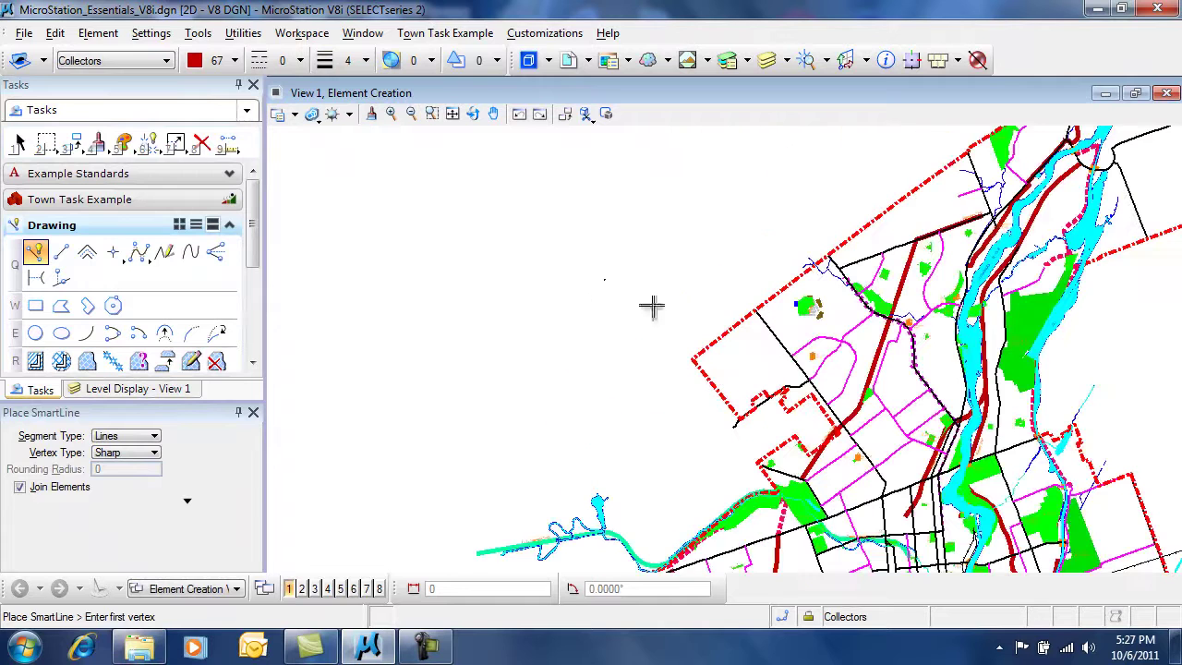
{"action": "left_click", "coordinate": [732, 241]}
{"action": "left_click", "coordinate": [561, 362]}
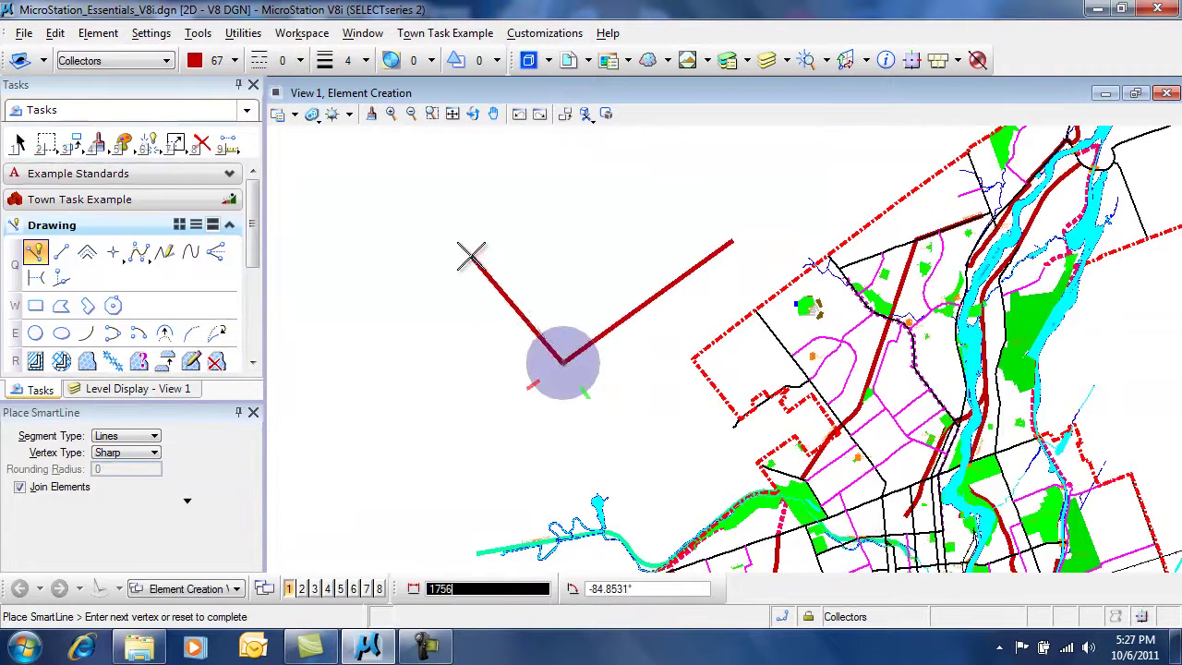
{"action": "left_click", "coordinate": [483, 252]}
{"action": "right_click", "coordinate": [411, 360]}
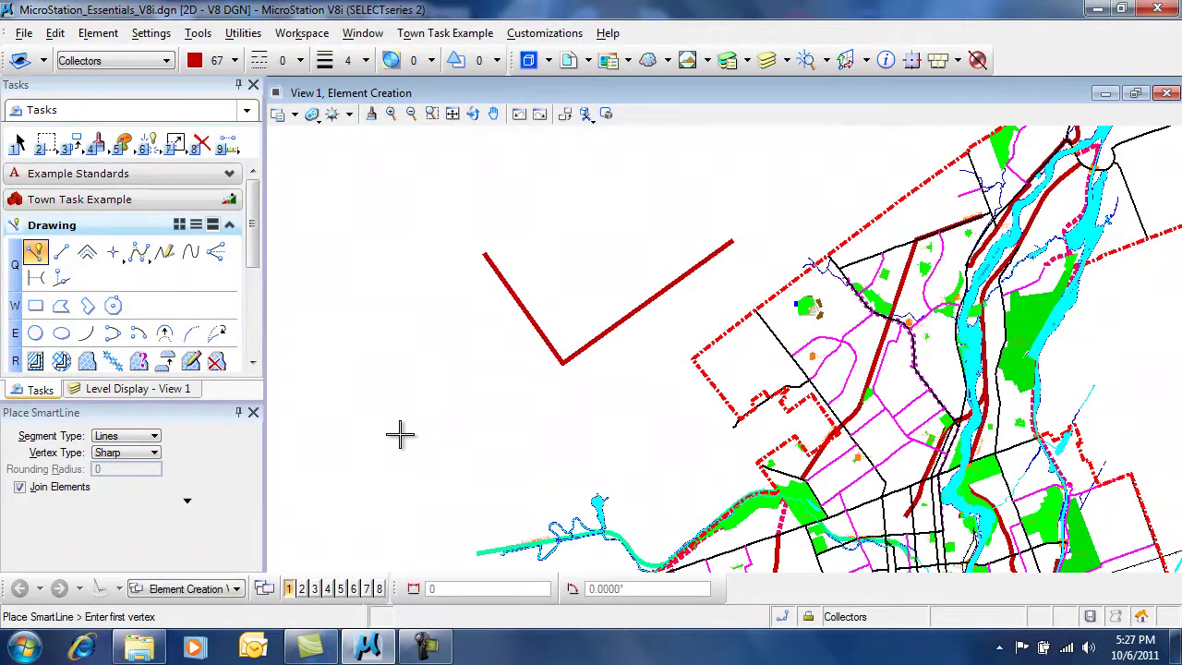
{"action": "left_click", "coordinate": [201, 144]}
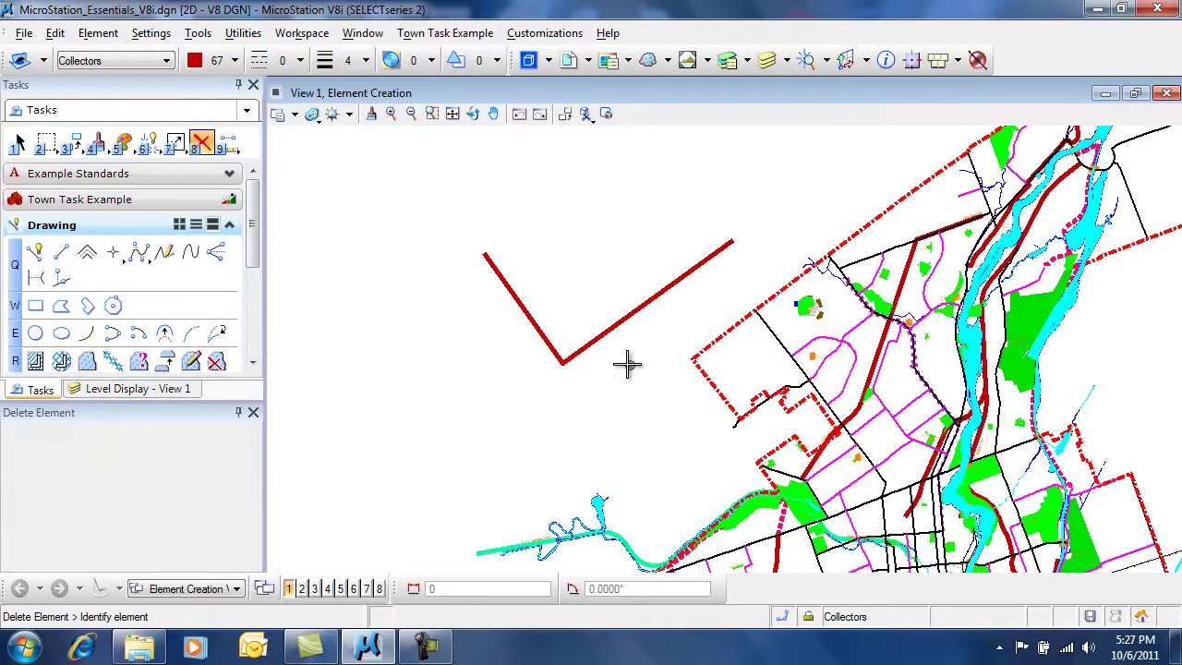
{"action": "left_click", "coordinate": [584, 343]}
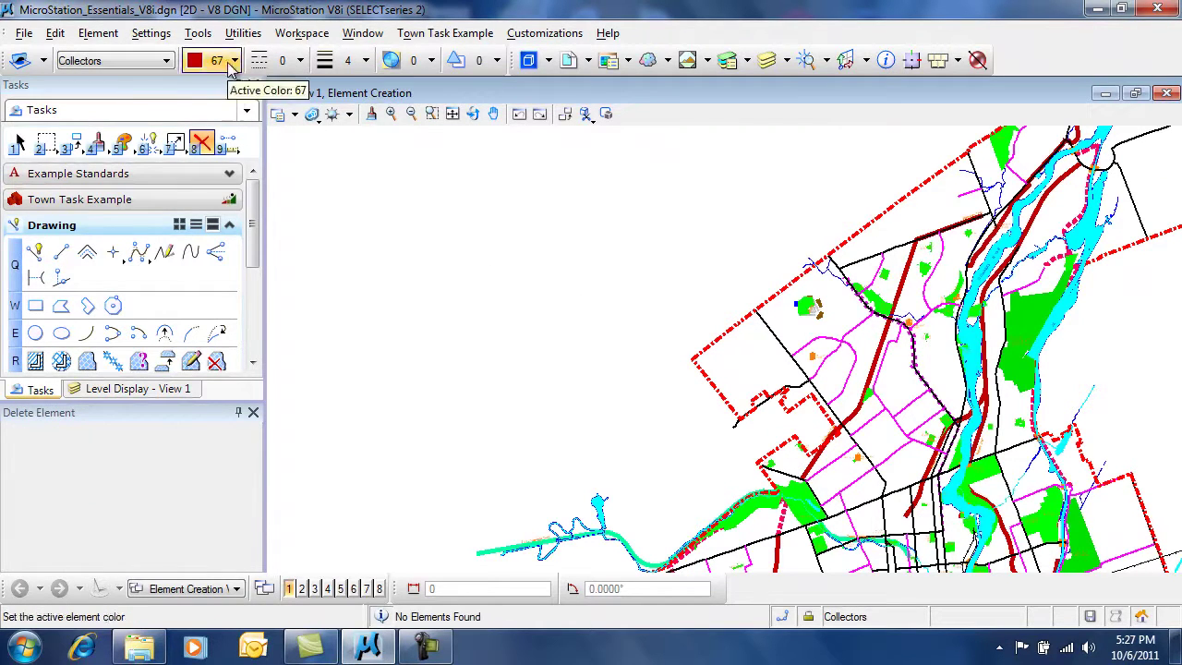
Set the active color, line style and line weight to ByLevel.
{"action": "left_click", "coordinate": [234, 62]}
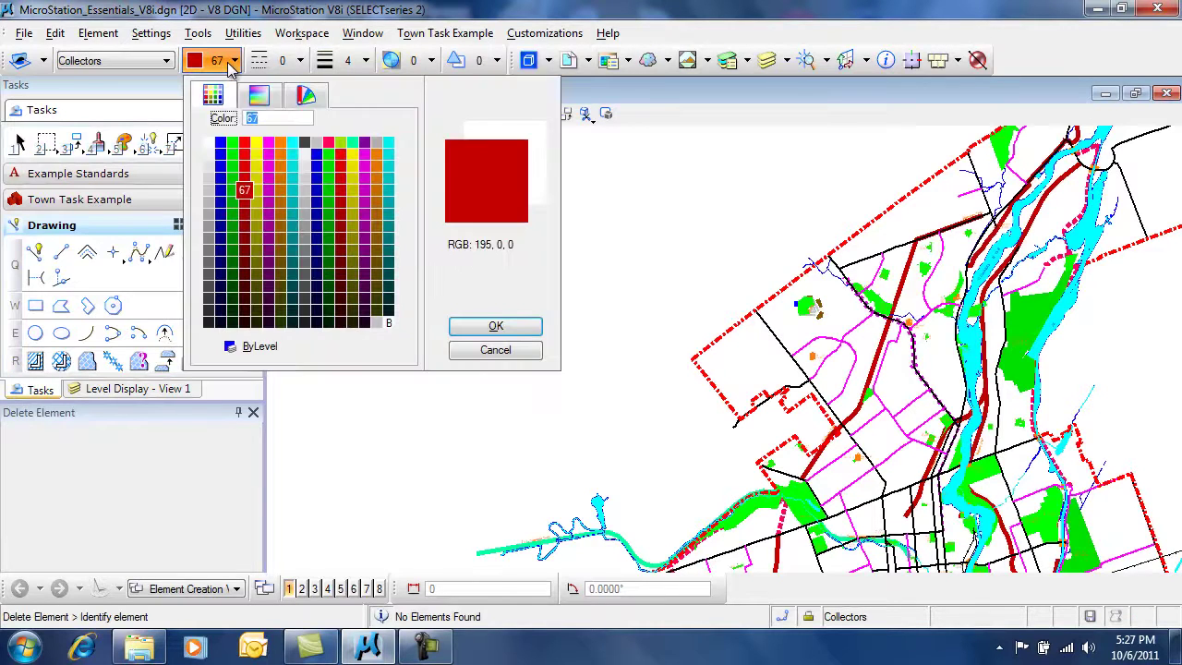
{"action": "left_click", "coordinate": [263, 356]}
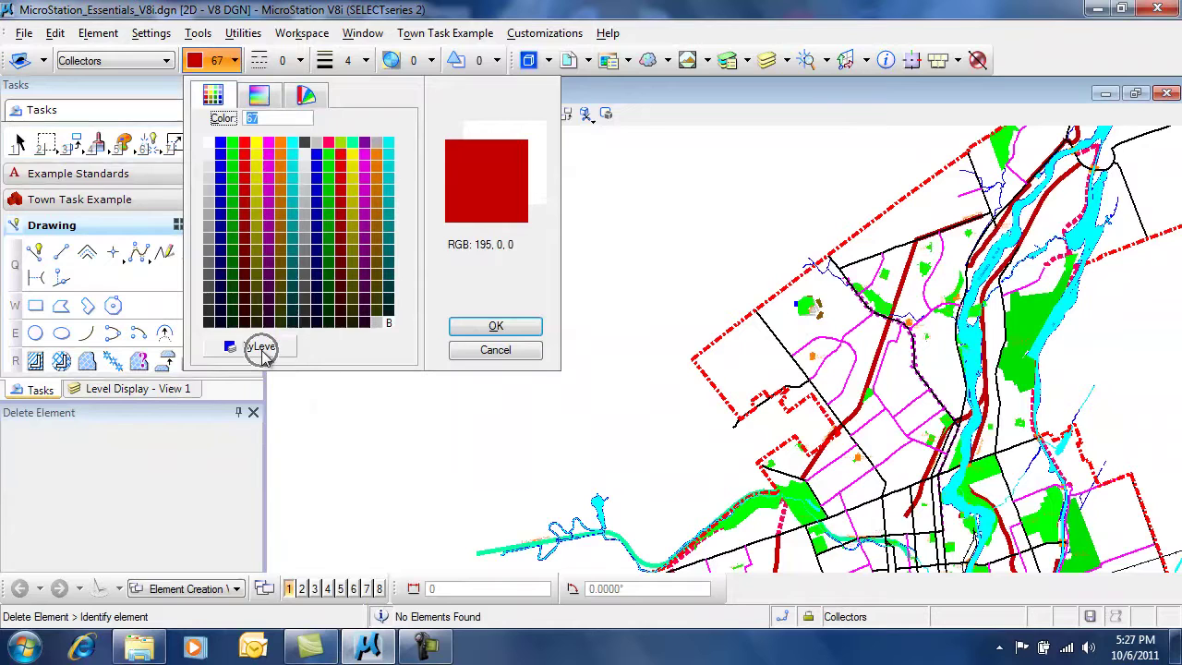
{"action": "left_click", "coordinate": [261, 351]}
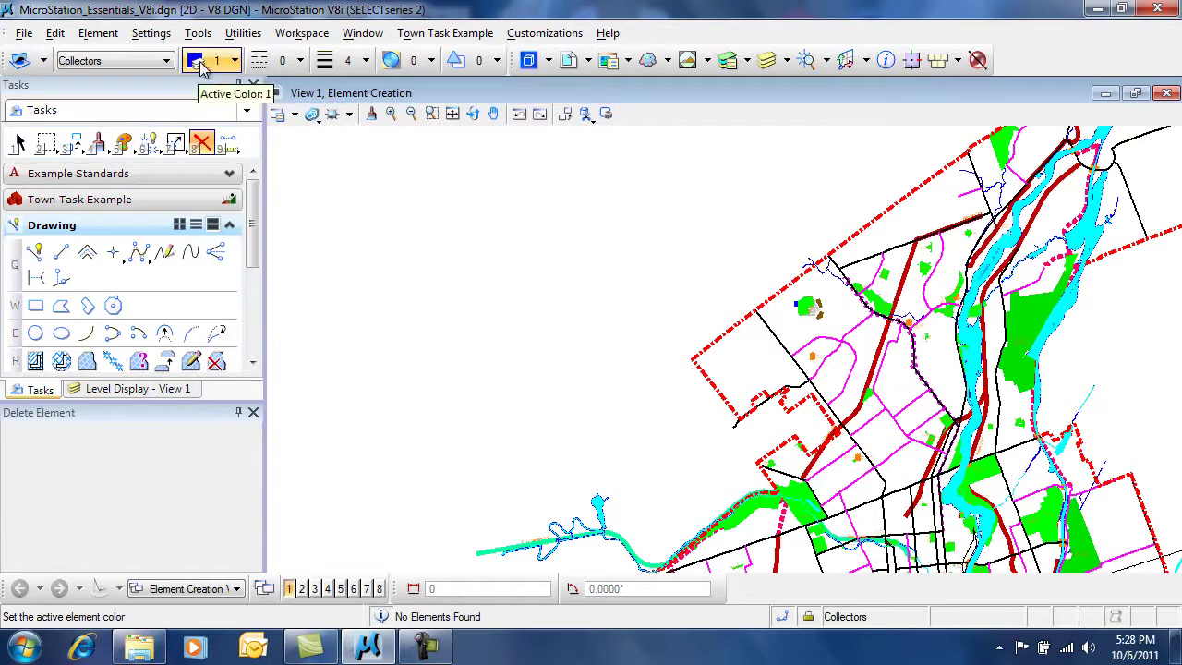
{"action": "left_click", "coordinate": [278, 61]}
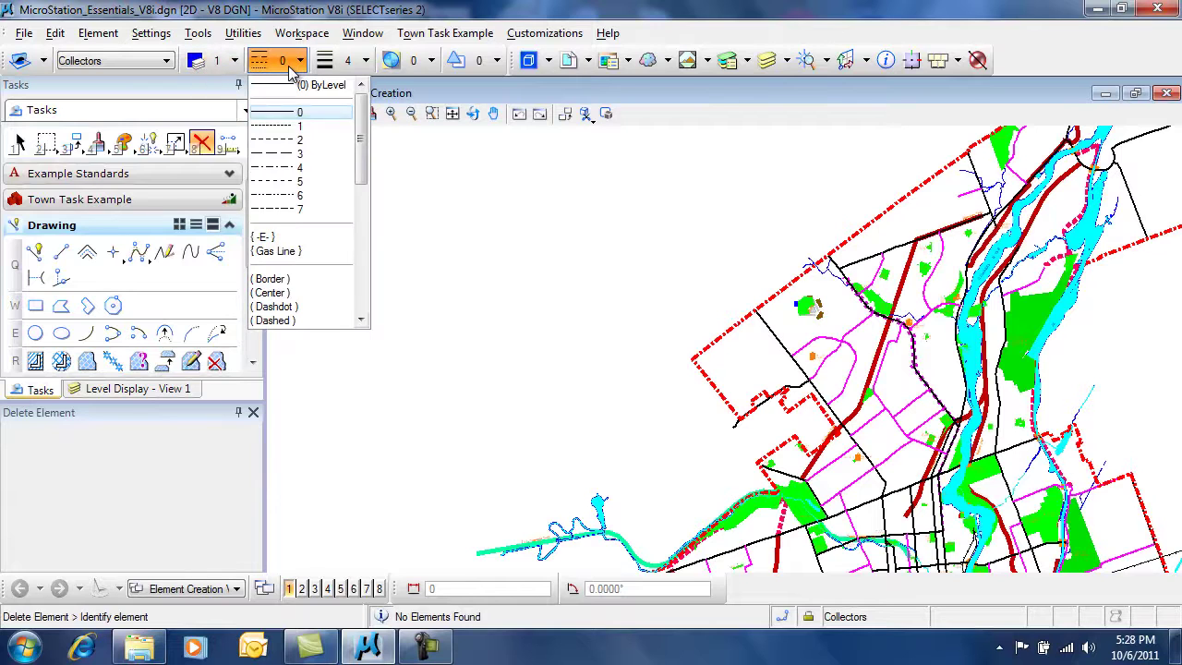
{"action": "left_click", "coordinate": [331, 86]}
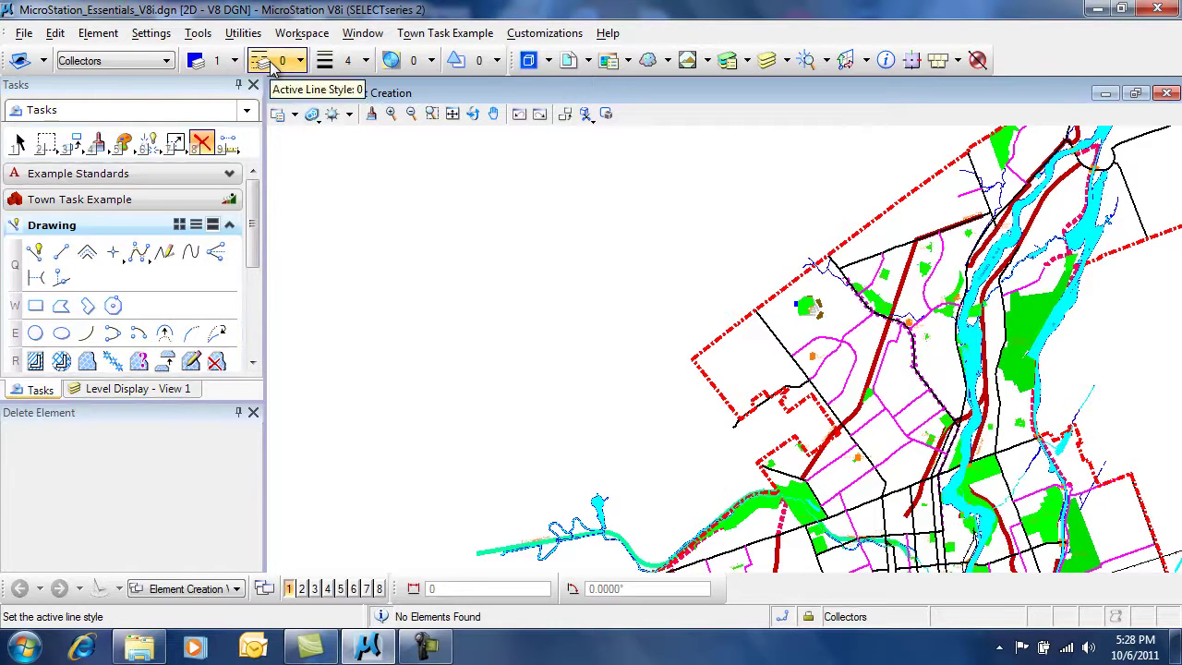
{"action": "left_click", "coordinate": [358, 63]}
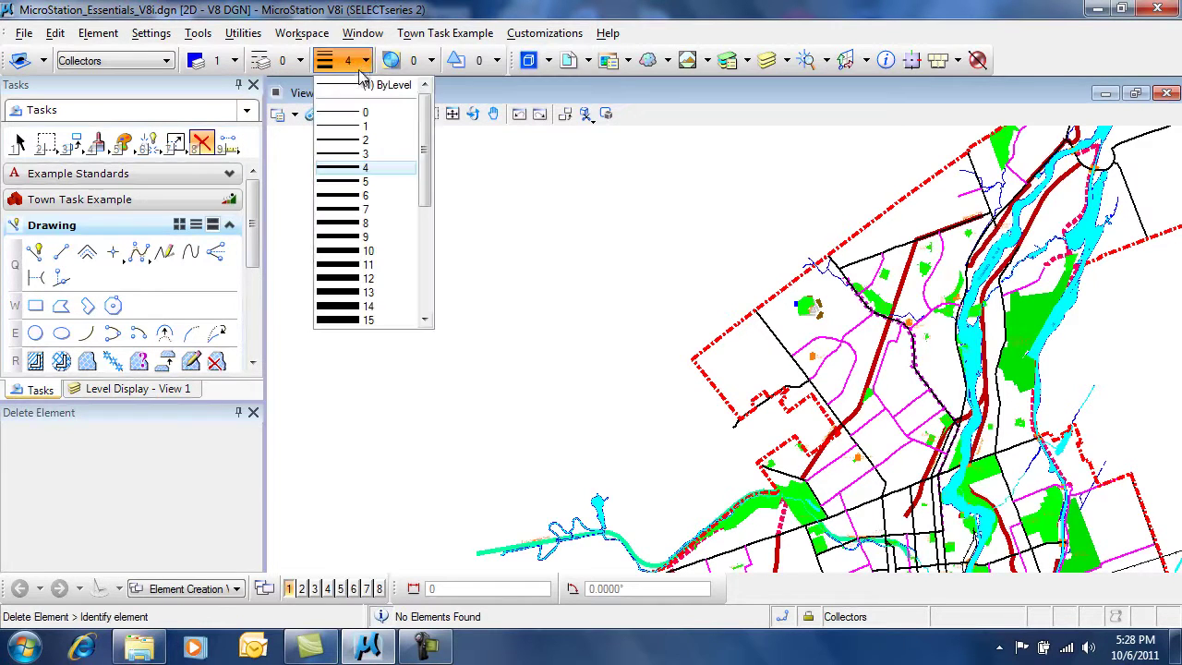
{"action": "left_click", "coordinate": [369, 85]}
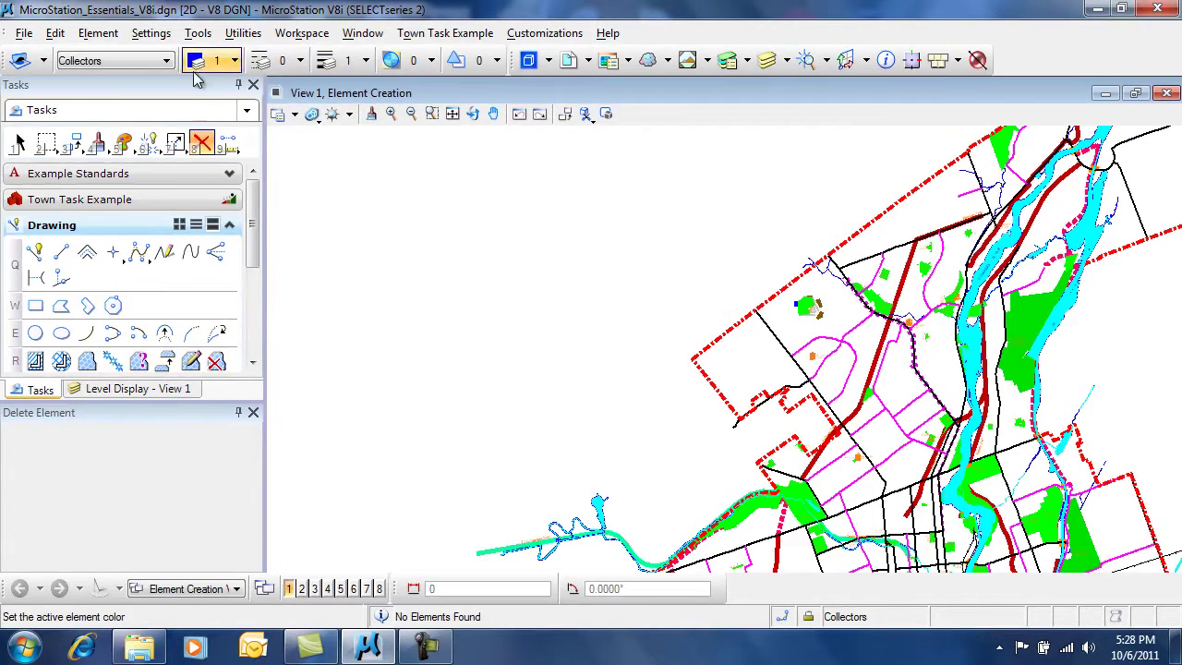
Switch the active level to creek-fill and after that to Direction, with the attributes following each level.
{"action": "left_click", "coordinate": [167, 61]}
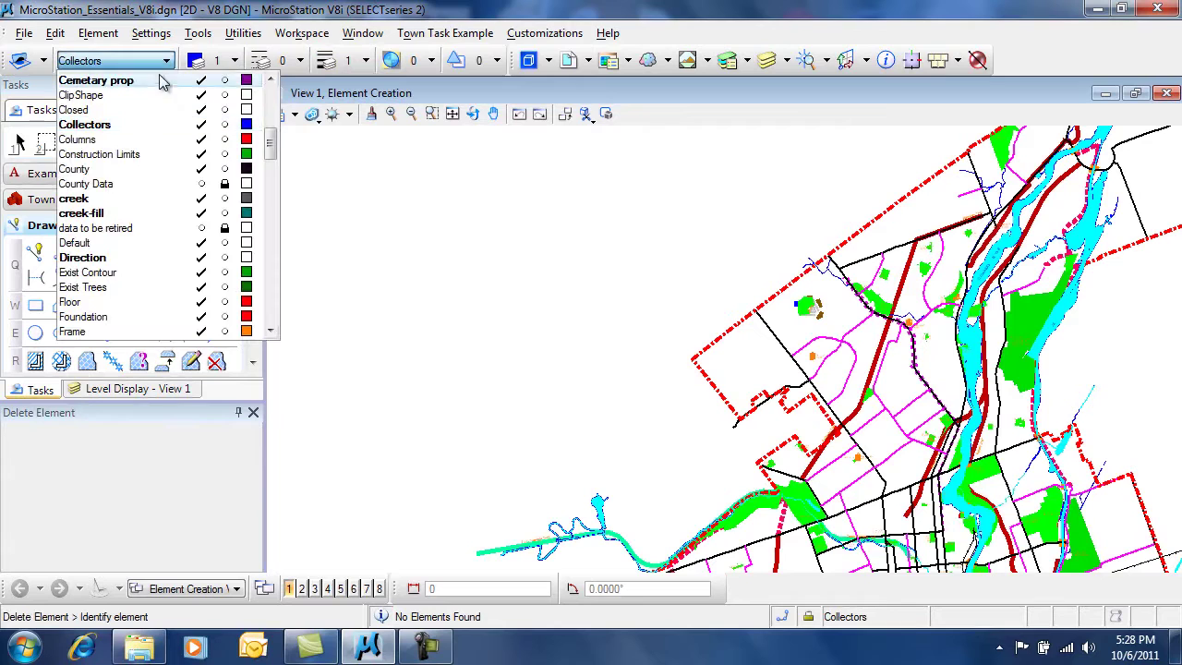
{"action": "left_click", "coordinate": [129, 215]}
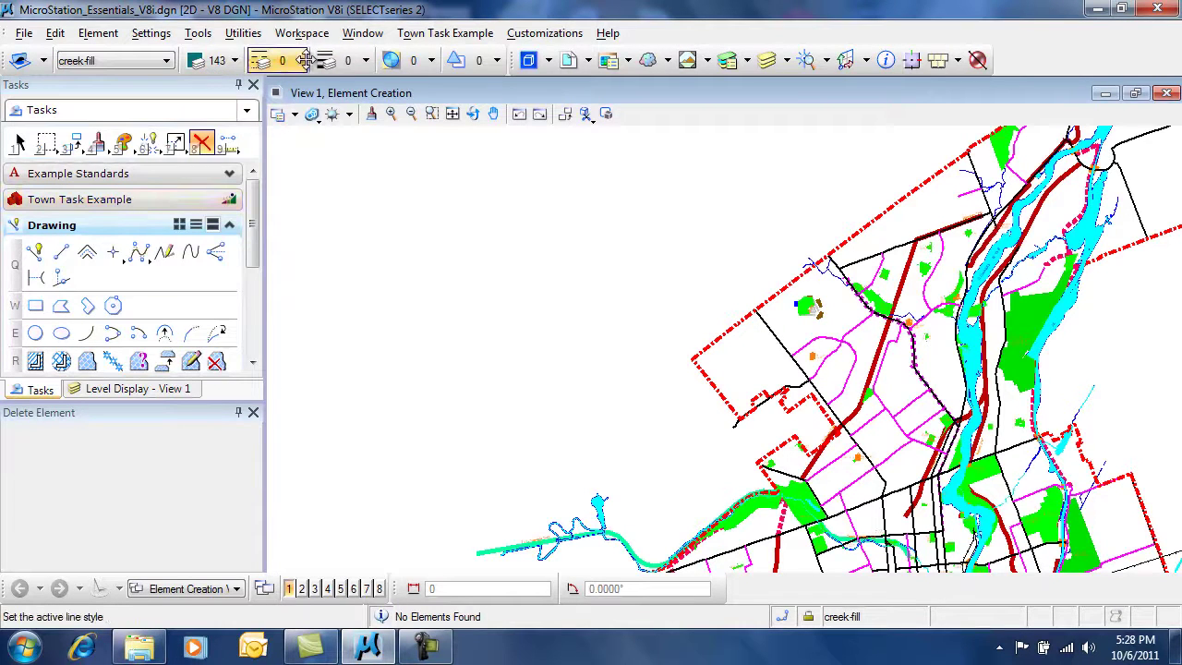
{"action": "left_click", "coordinate": [167, 61]}
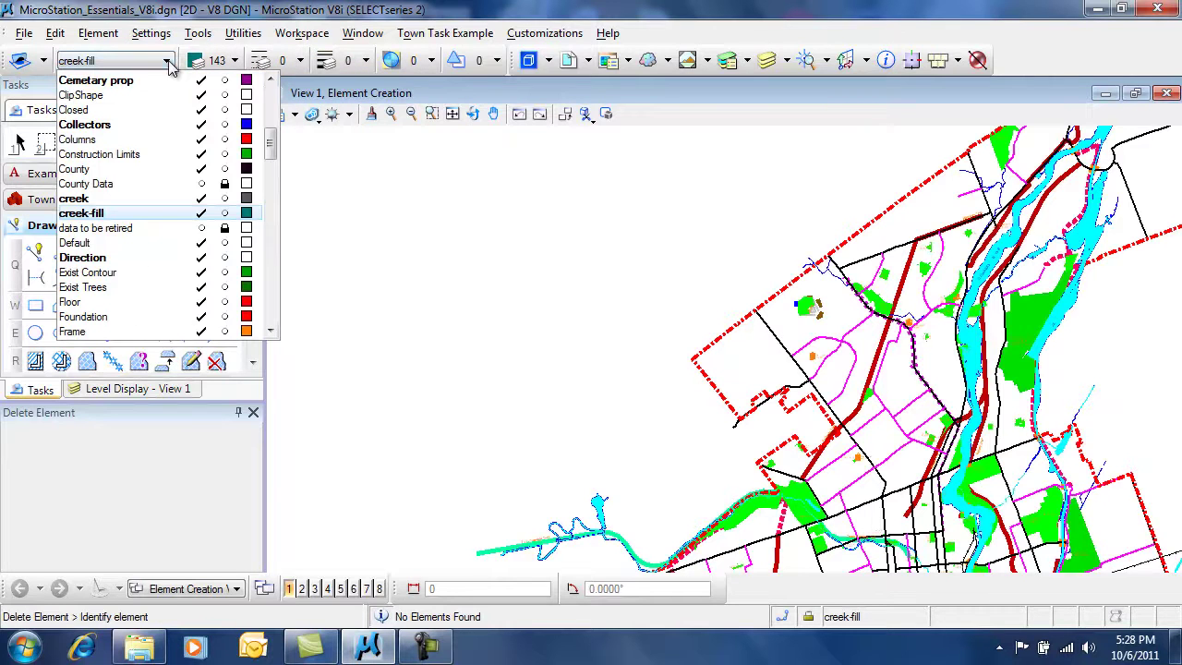
{"action": "left_click", "coordinate": [157, 259]}
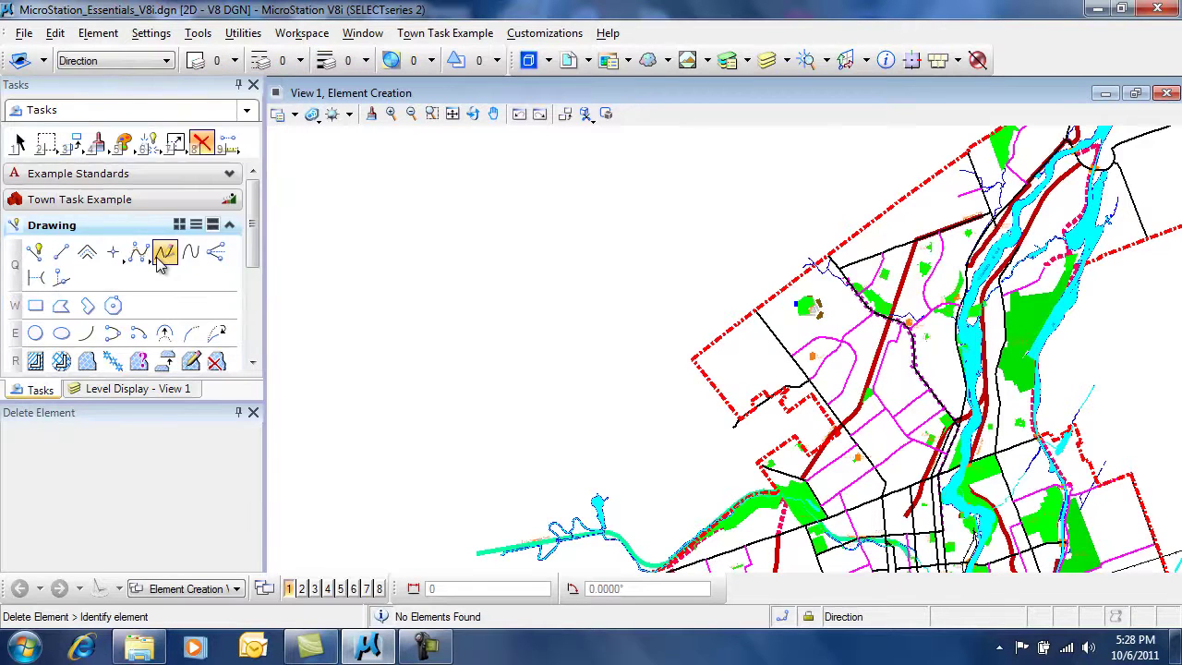
Show the Level Display for View 1 and enlarge its list of levels.
{"action": "left_click", "coordinate": [768, 61]}
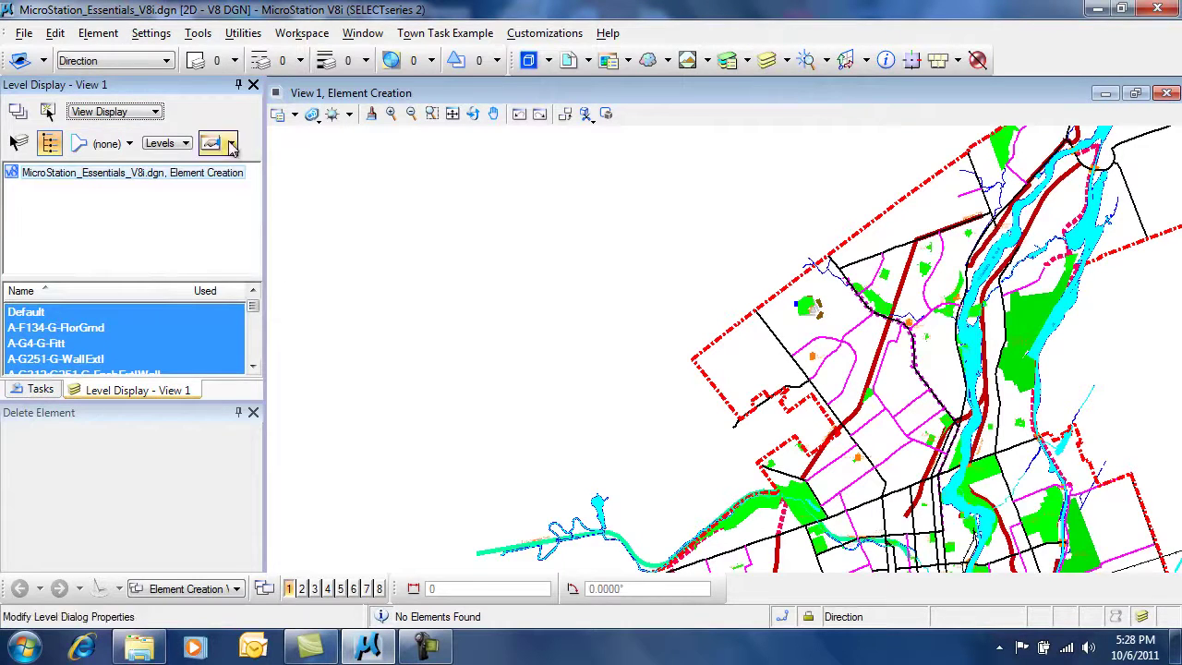
{"action": "left_click_drag", "start_coordinate": [185, 89], "coordinate": [98, 85]}
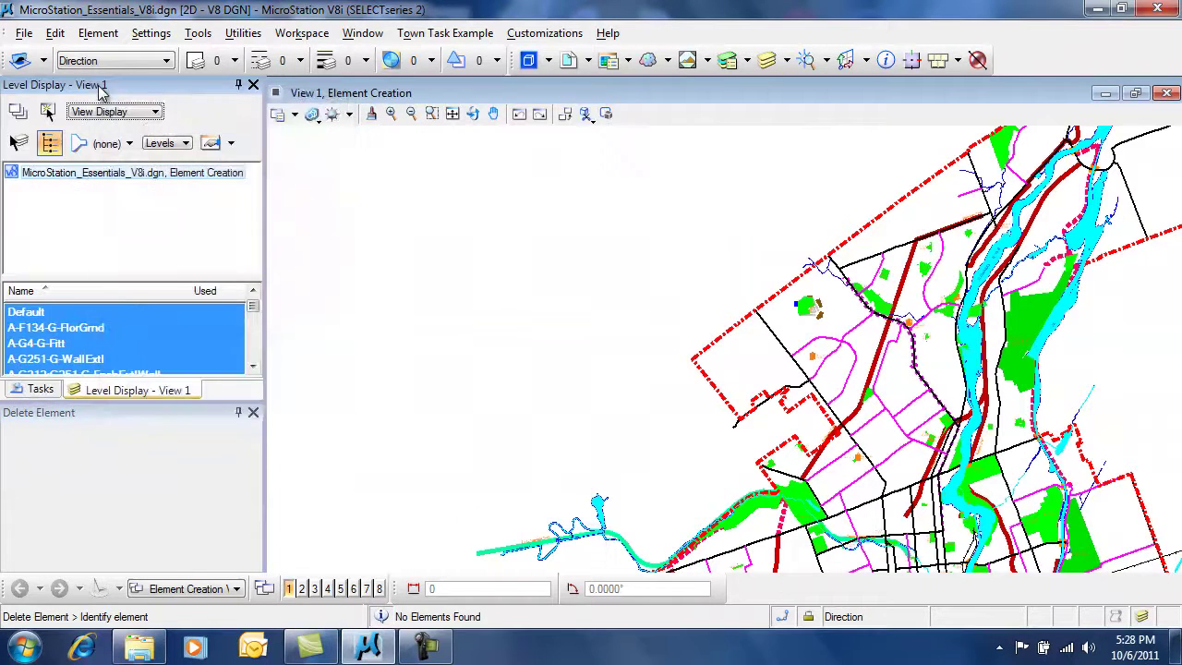
{"action": "left_click", "coordinate": [37, 392]}
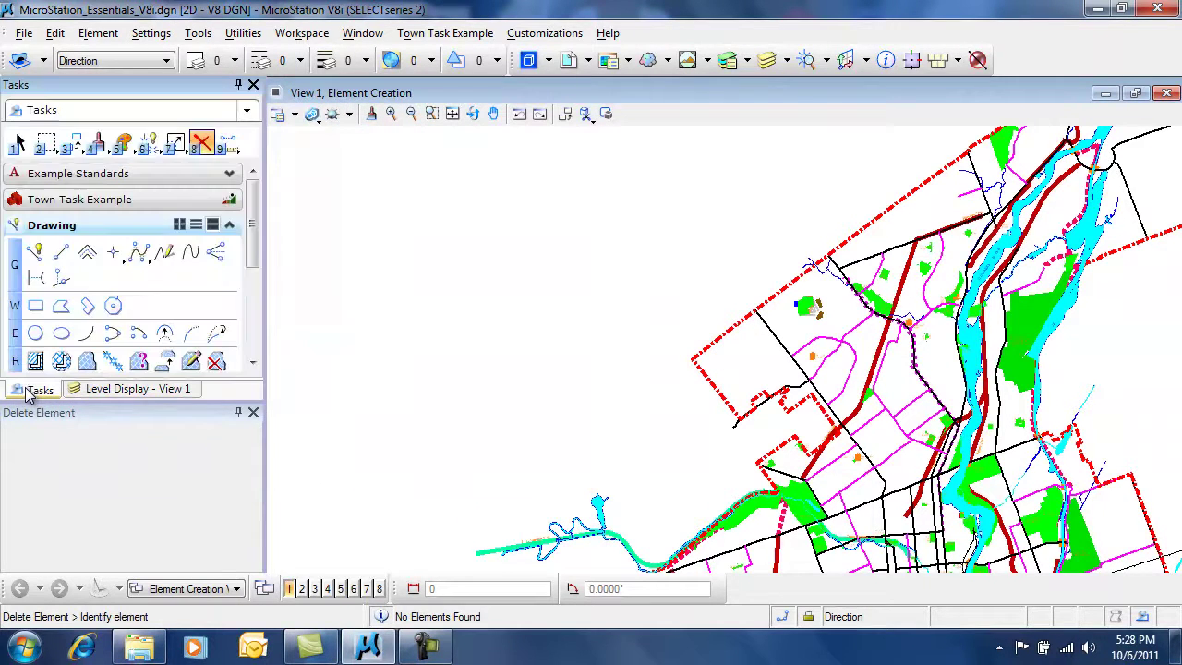
{"action": "left_click", "coordinate": [89, 392]}
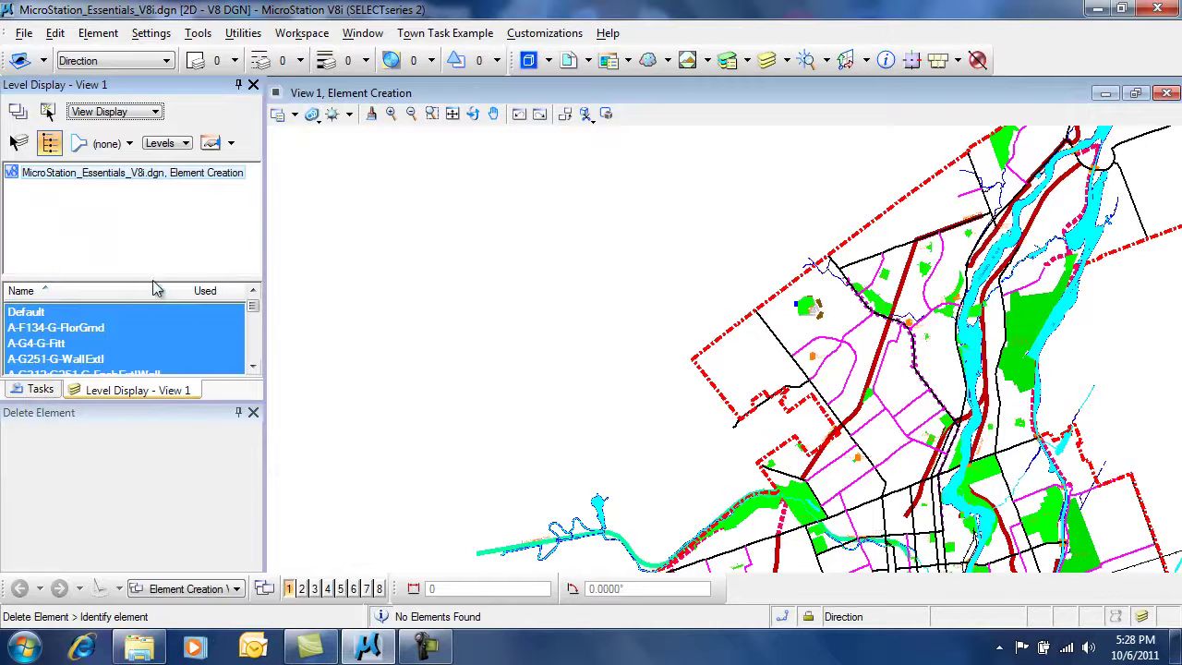
{"action": "left_click_drag", "start_coordinate": [153, 277], "coordinate": [153, 203]}
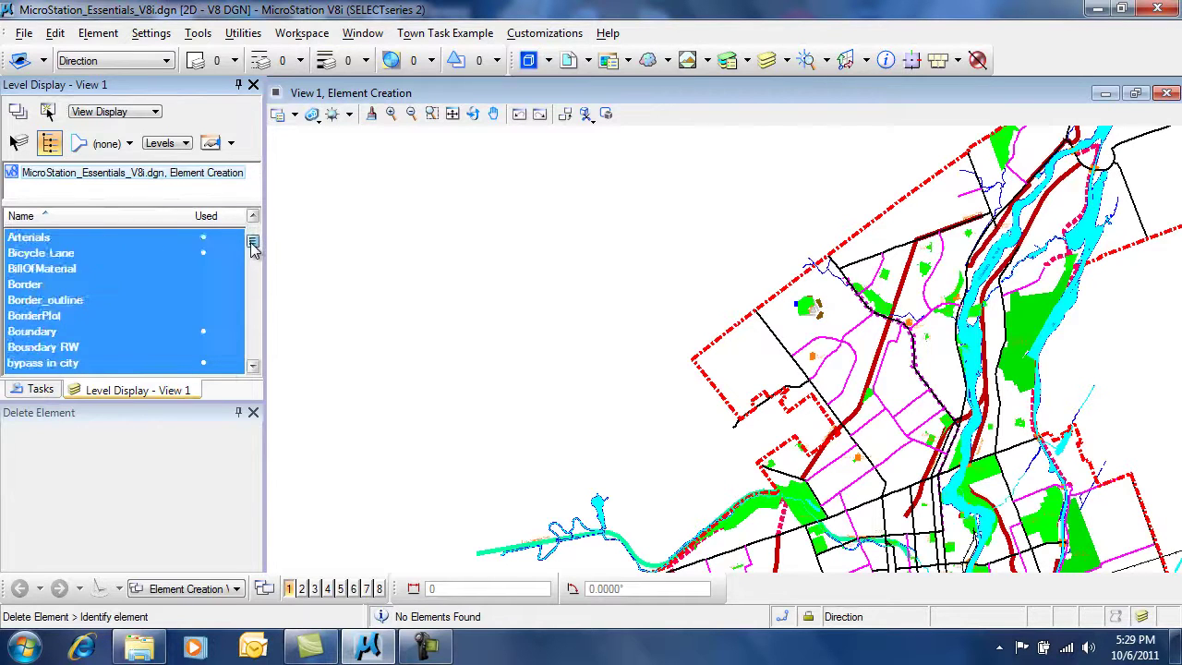
Turn off the display of the creek-fill and creek levels in View 1, and turn creek back on.
{"action": "left_click_drag", "start_coordinate": [252, 243], "coordinate": [255, 266]}
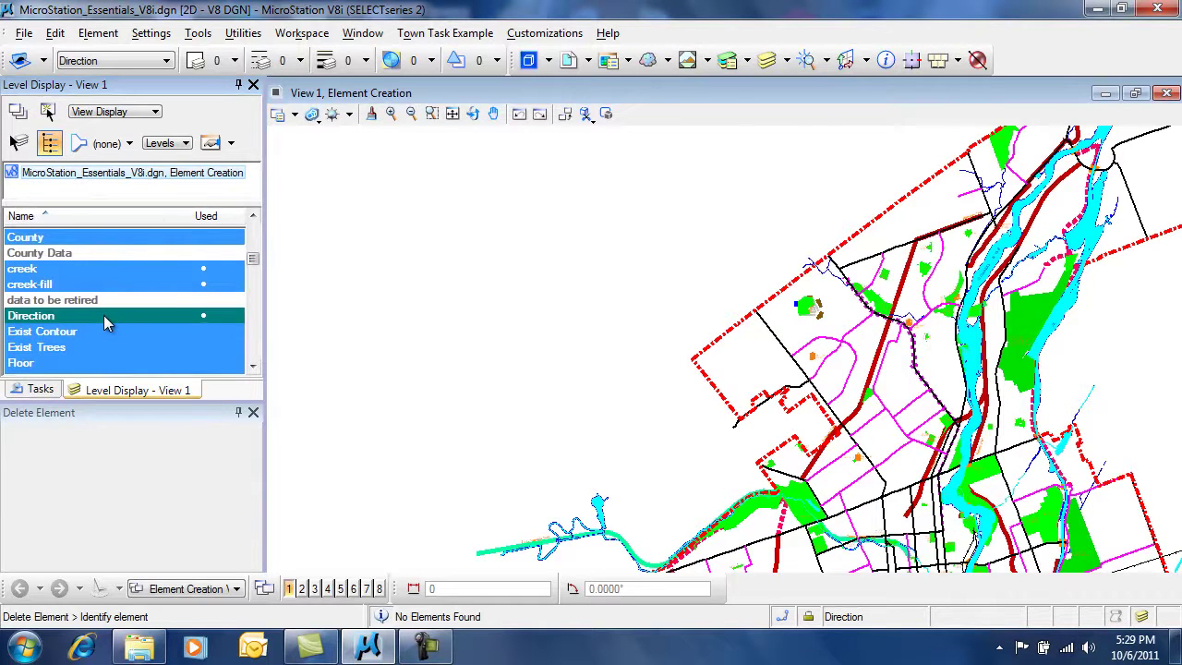
{"action": "middle_click_drag", "start_coordinate": [634, 435], "coordinate": [506, 339]}
{"action": "right_click", "coordinate": [506, 339]}
{"action": "scroll", "coordinate": [503, 338], "scroll_direction": "down", "scroll_amount": 3}
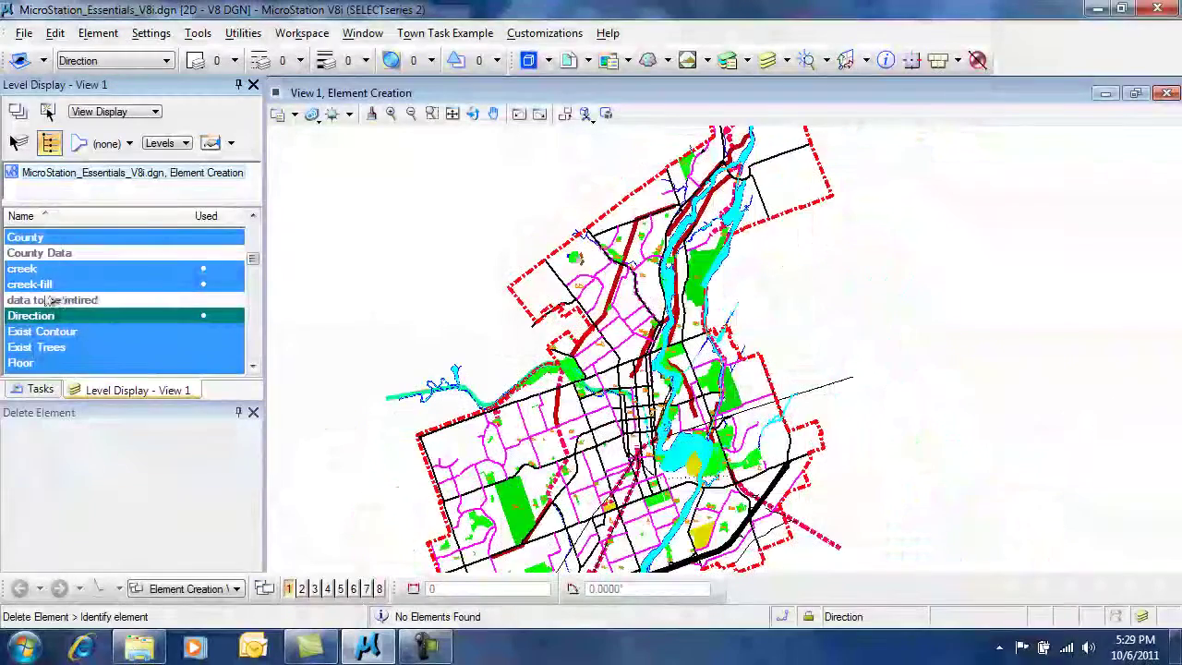
{"action": "left_click", "coordinate": [35, 288]}
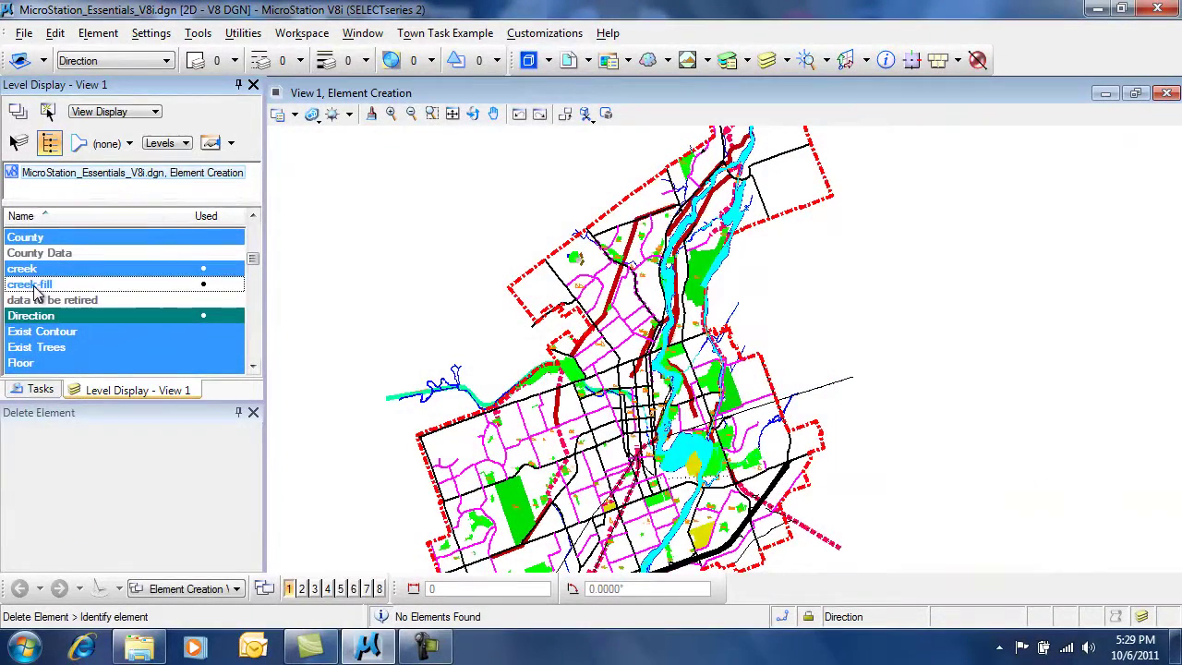
{"action": "left_click", "coordinate": [31, 270]}
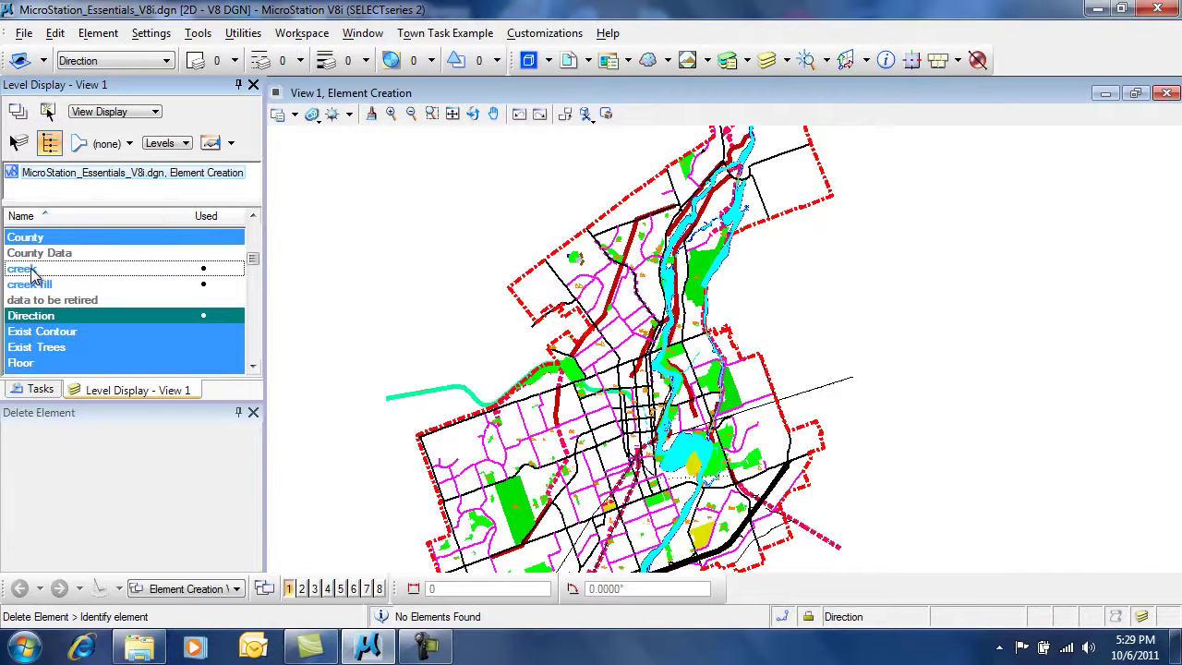
{"action": "left_click", "coordinate": [32, 271]}
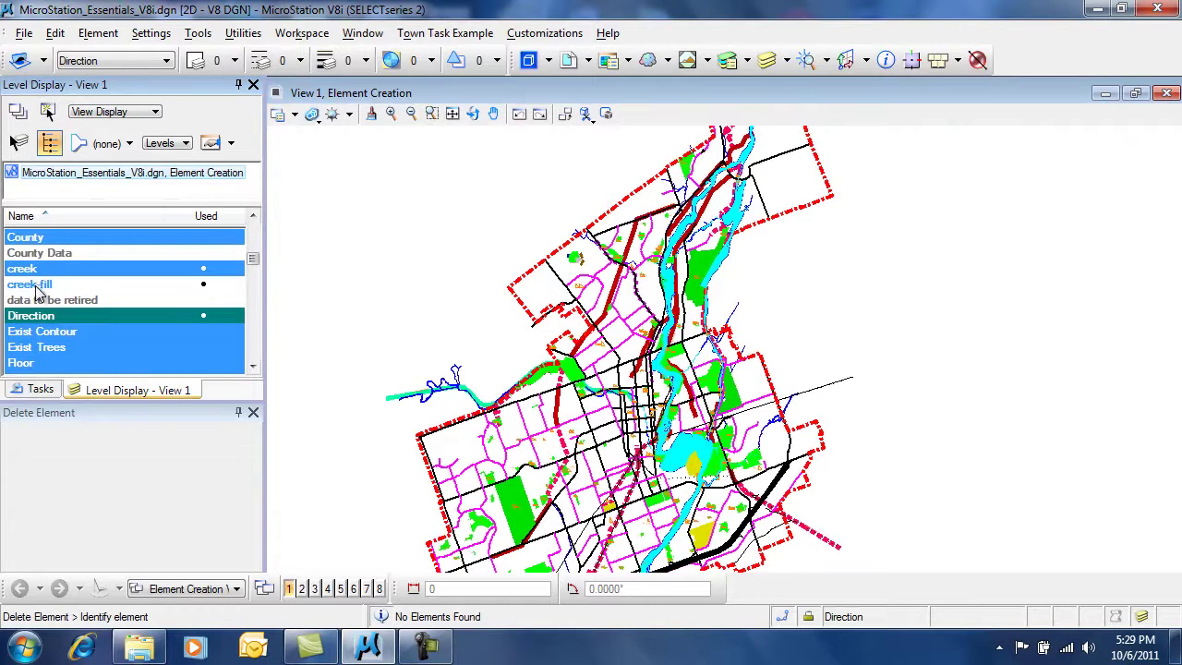
Turn the creek-fill level back on in View 1 and sort the level list with the used levels first.
{"action": "left_click", "coordinate": [36, 288]}
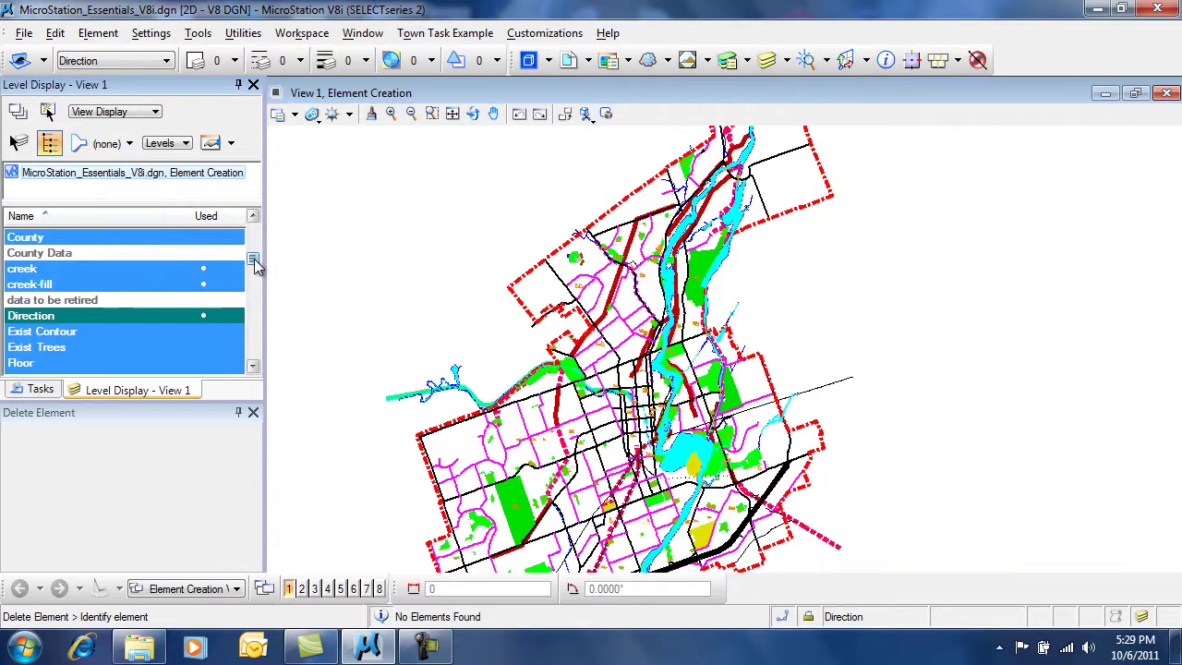
{"action": "left_click_drag", "start_coordinate": [253, 261], "coordinate": [253, 231]}
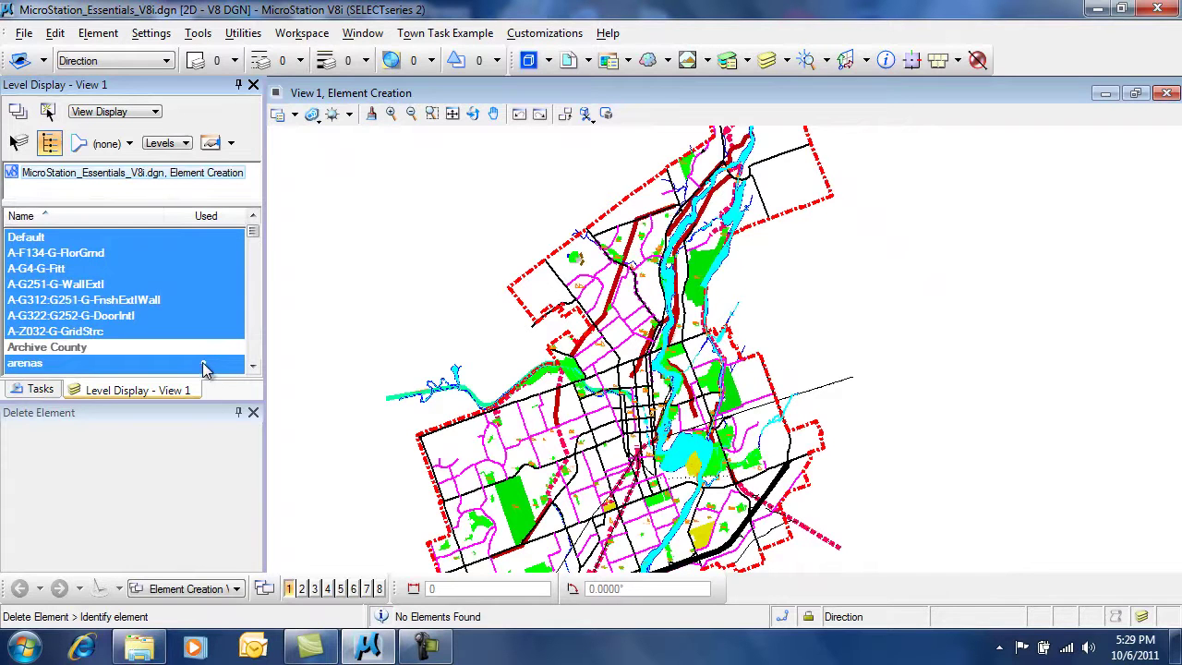
{"action": "left_click", "coordinate": [215, 220]}
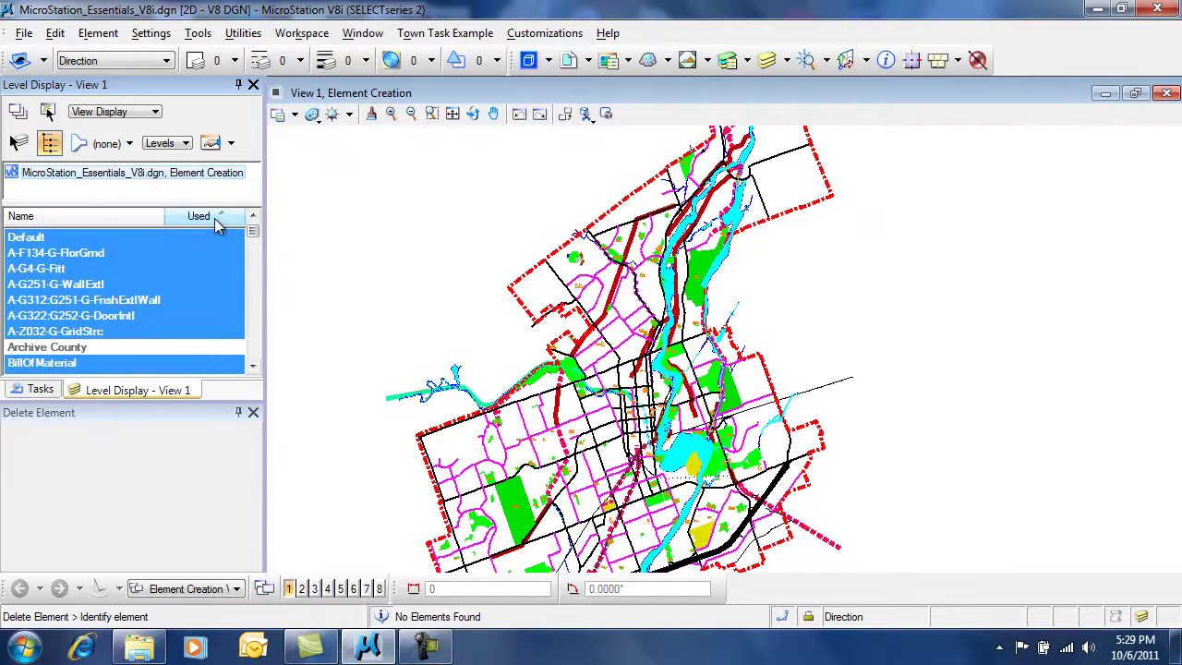
{"action": "left_click", "coordinate": [215, 222]}
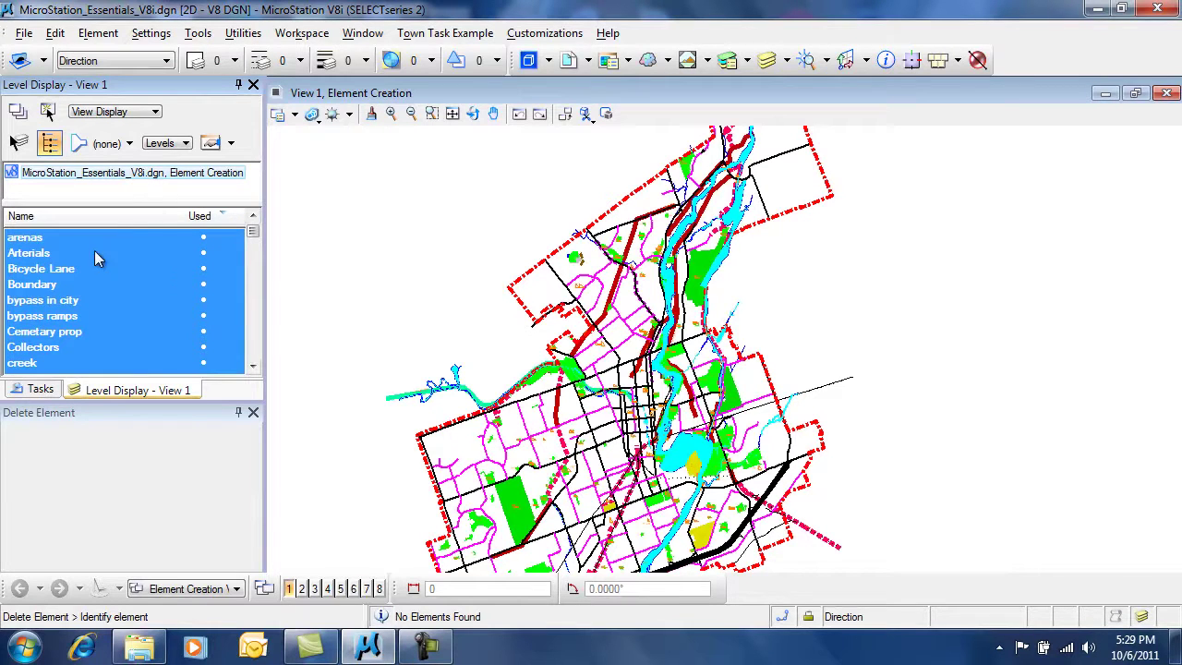
Turn off the display of the Arterials level in View 1 and turn it back on.
{"action": "left_click", "coordinate": [60, 258]}
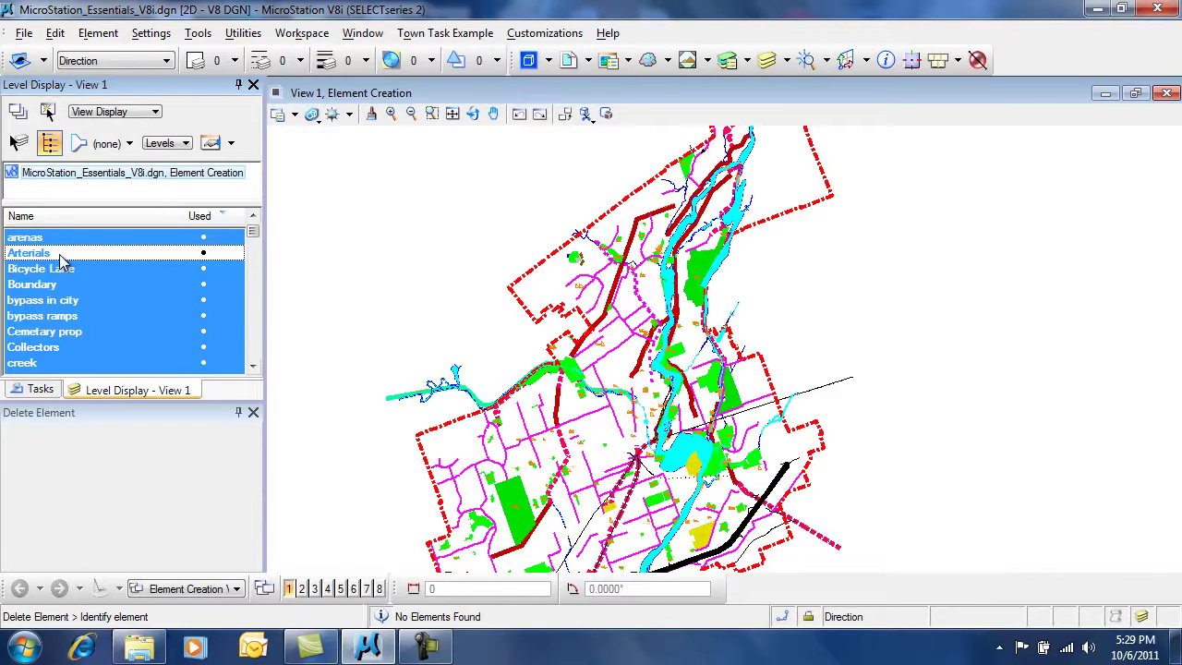
{"action": "left_click", "coordinate": [59, 254]}
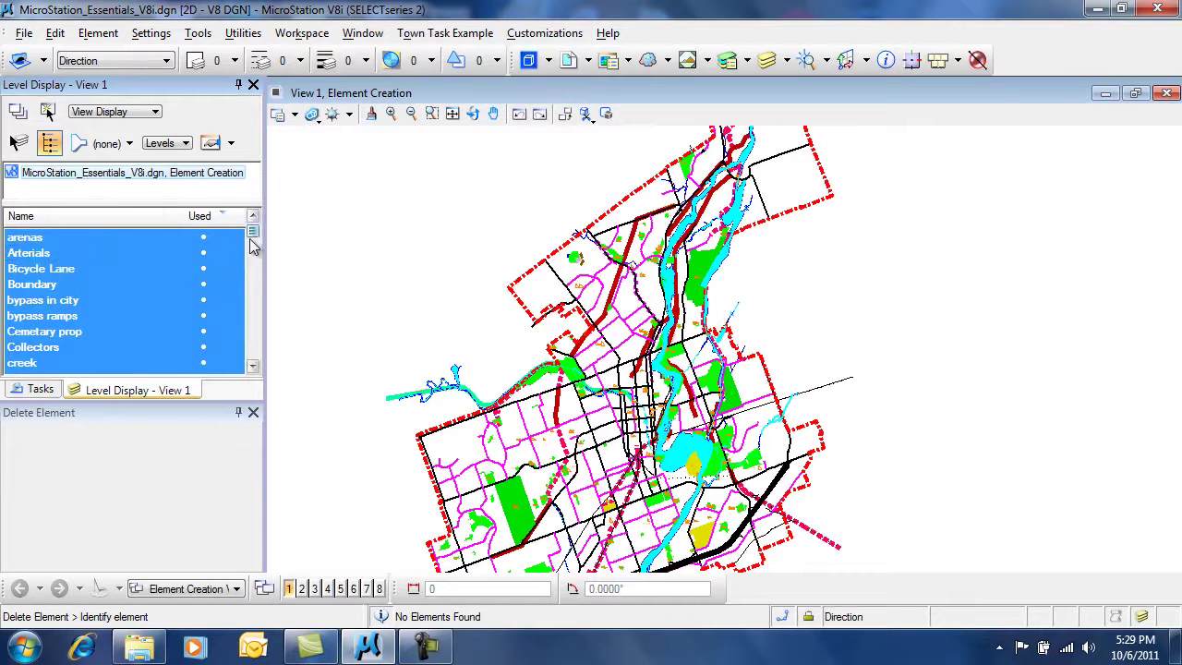
{"action": "mouse_move", "coordinate": [252, 231]}
{"action": "left_mouse_down"}
{"action": "mouse_move", "coordinate": [255, 329]}
{"action": "mouse_move", "coordinate": [256, 231]}
{"action": "left_mouse_up"}
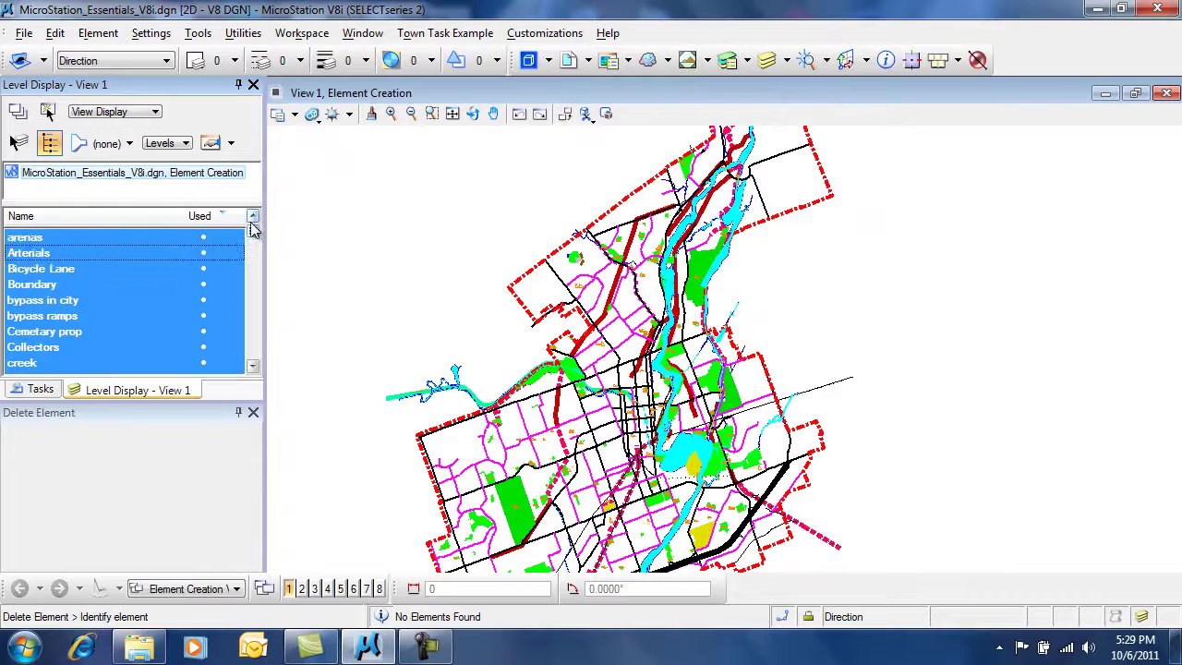
Switch the display of the bypass ramps level off and on in View 1, and do the same for Arterials.
{"action": "left_click", "coordinate": [66, 347]}
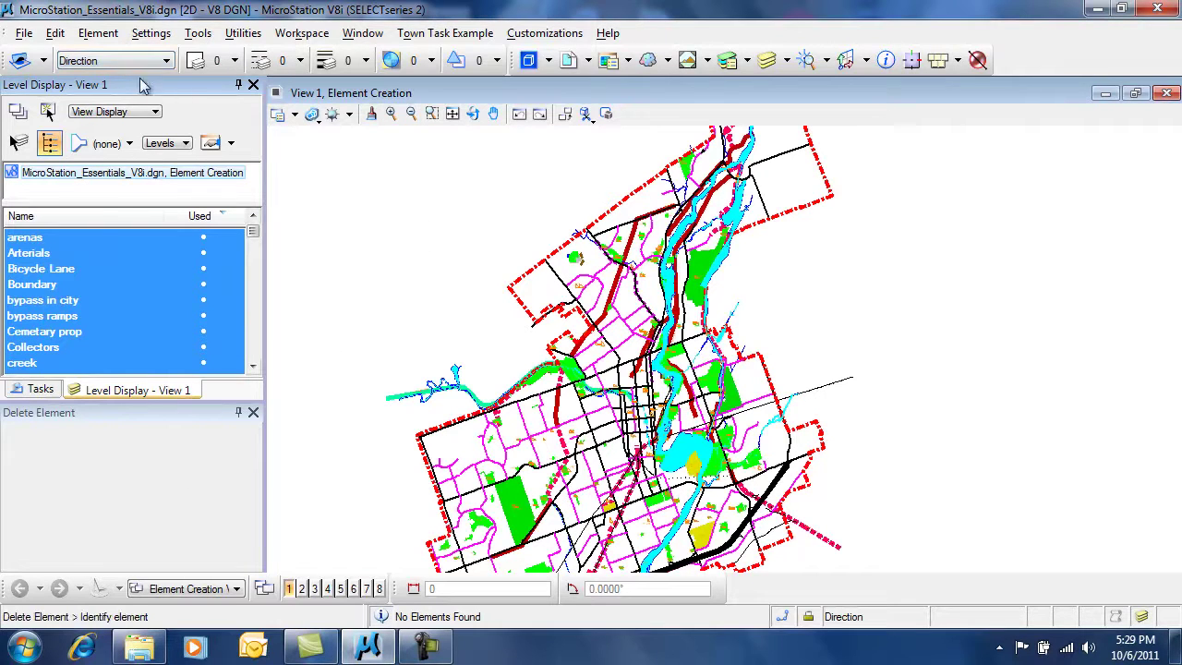
{"action": "left_click", "coordinate": [55, 319]}
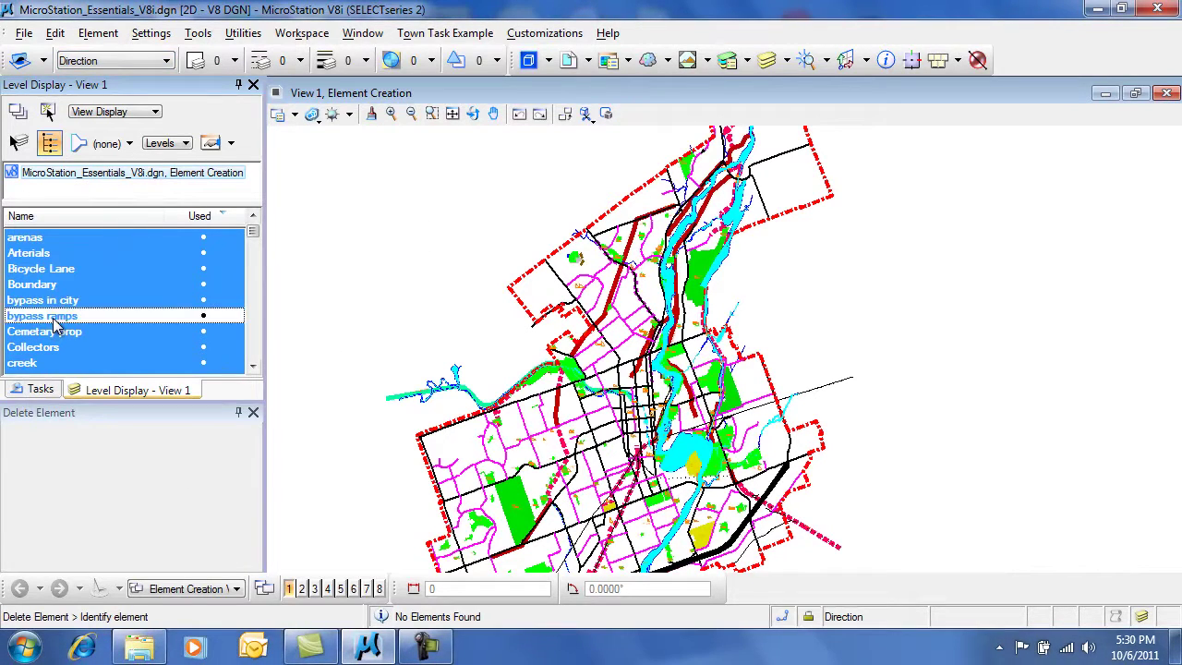
{"action": "left_click", "coordinate": [55, 320]}
{"action": "left_click", "coordinate": [33, 255]}
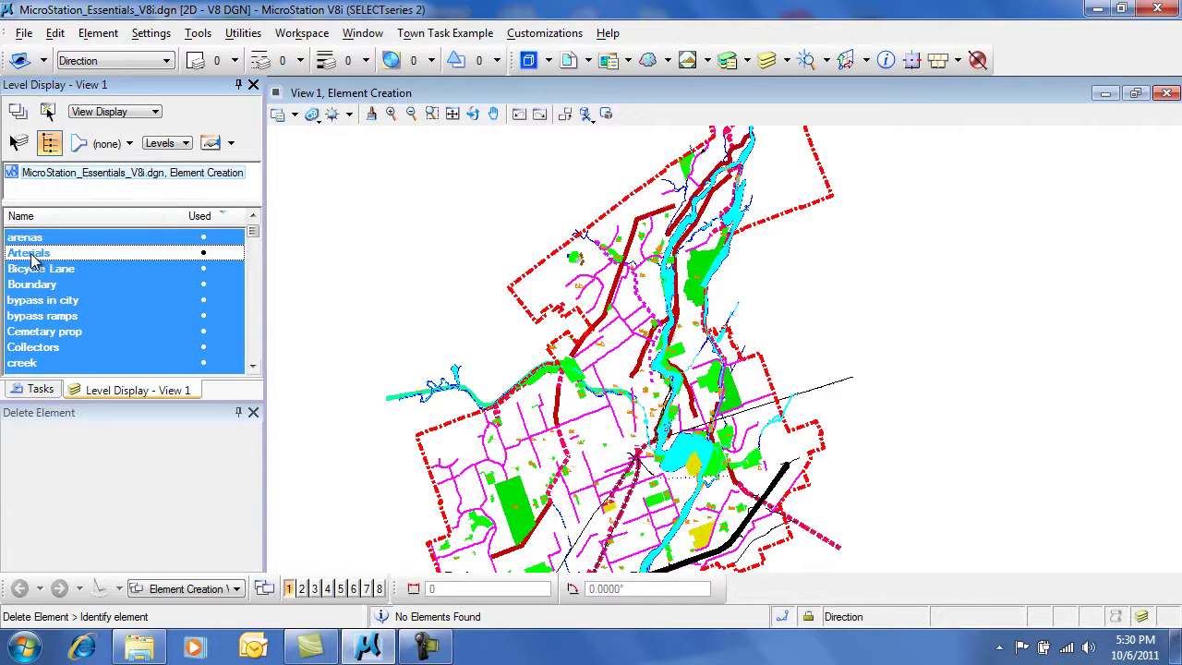
{"action": "left_click", "coordinate": [29, 254]}
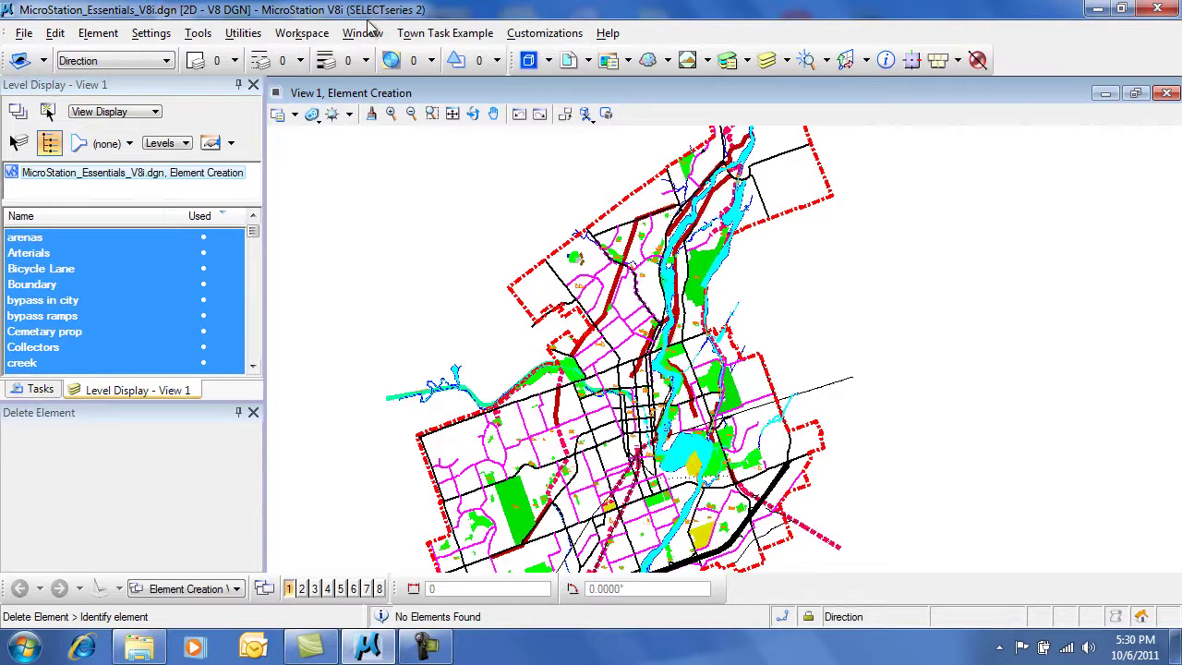
{"action": "middle_click_drag", "start_coordinate": [430, 373], "coordinate": [419, 384]}
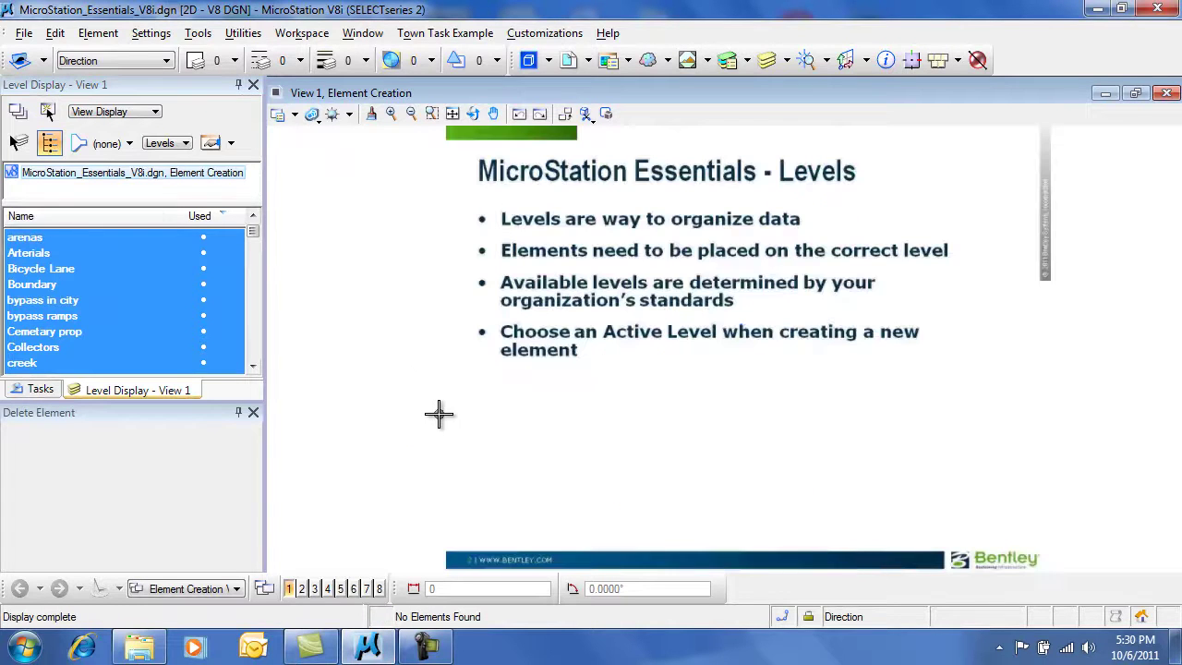